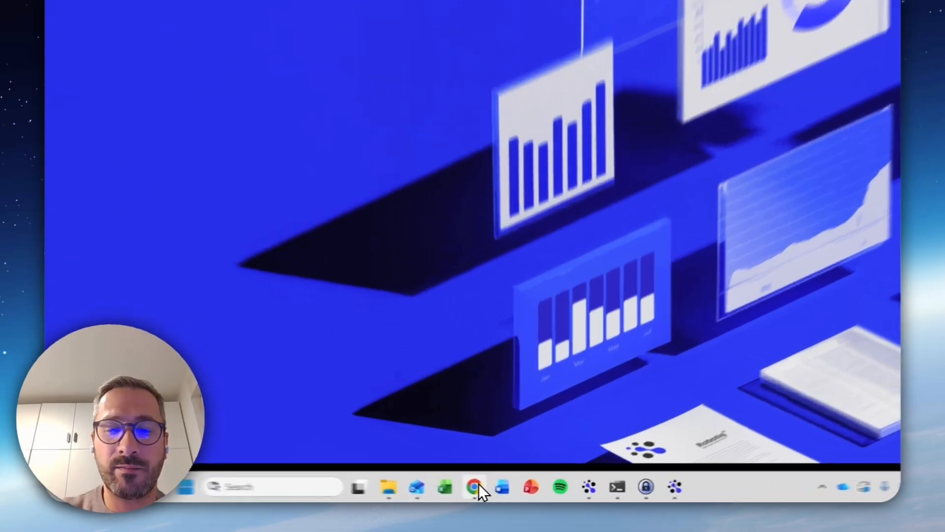
In Chrome, start a new Robotiq process and assign it to the Demos department
click(503, 492)
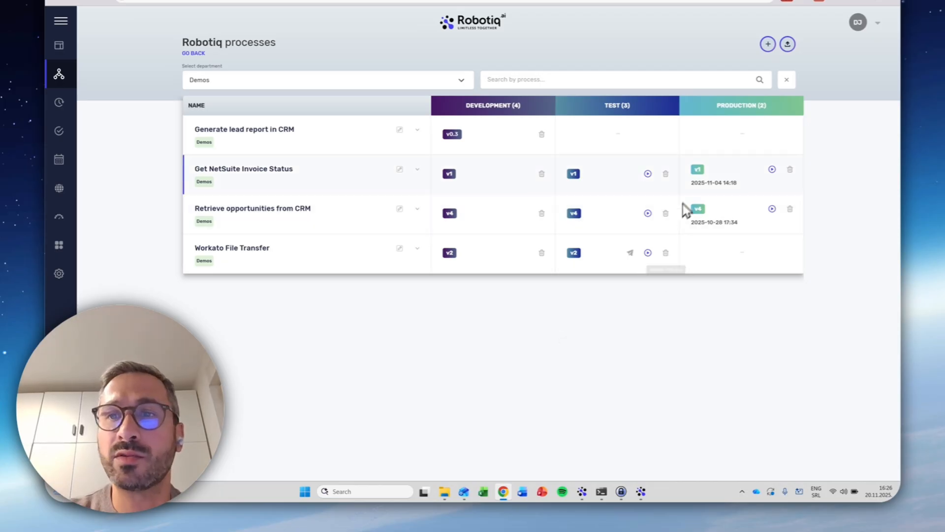
click(768, 44)
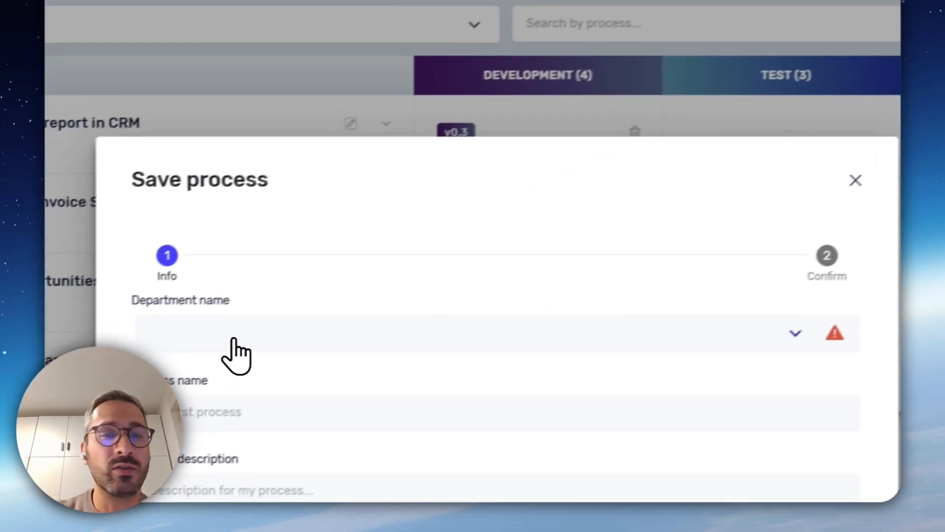
click(200, 340)
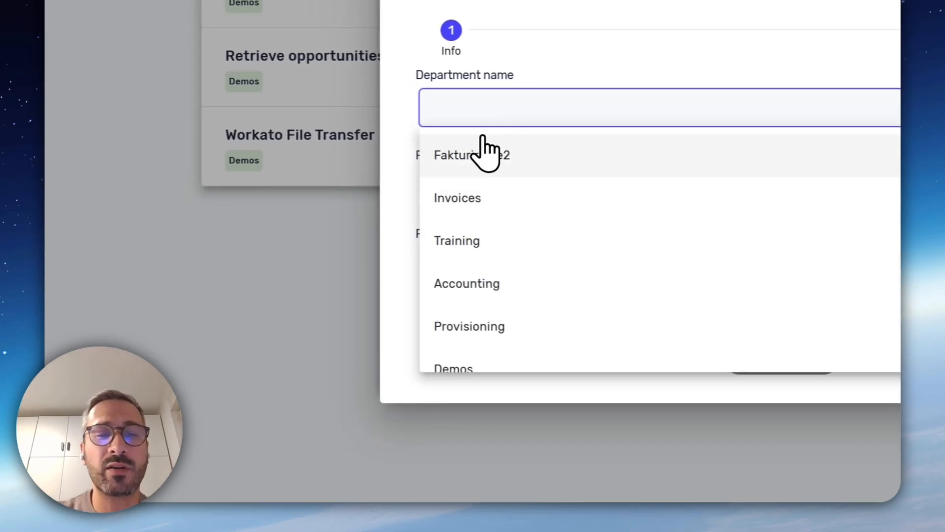
click(472, 369)
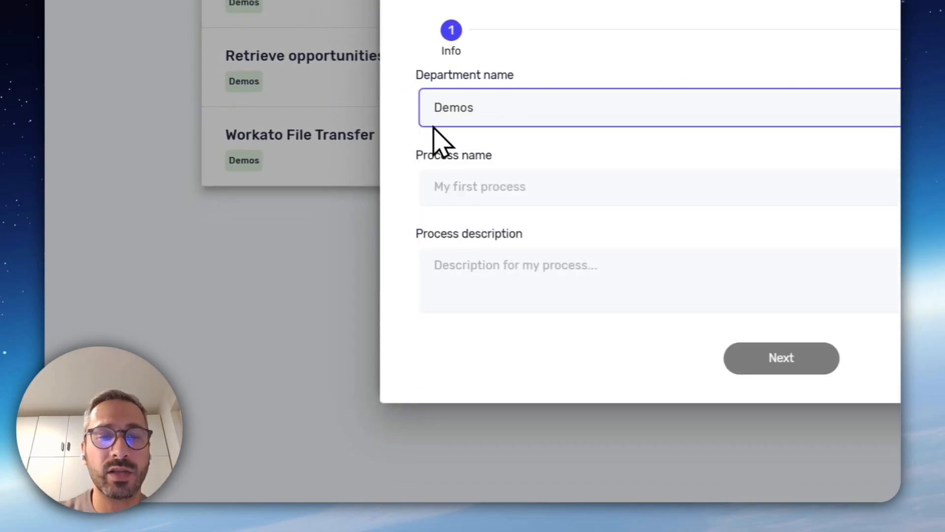
Name the process Create Order, leave its description empty, and save it
click(484, 199)
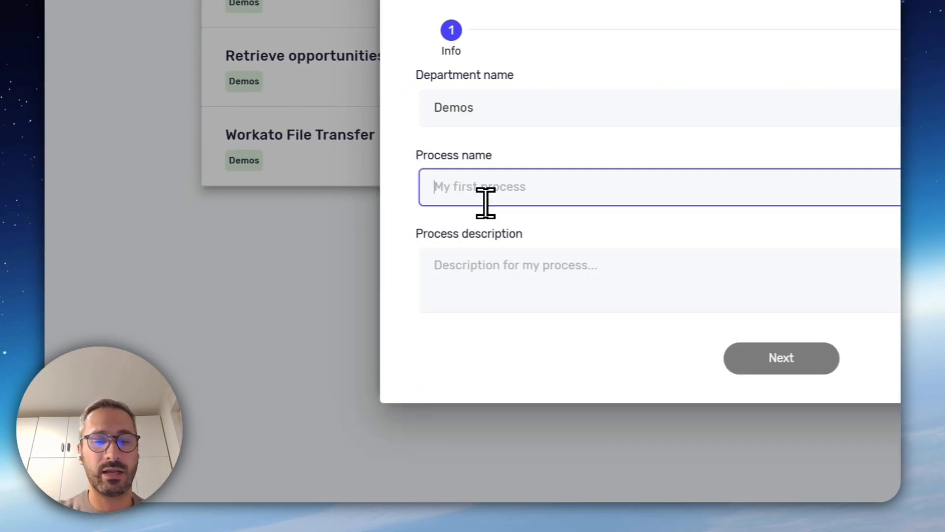
text(Create )
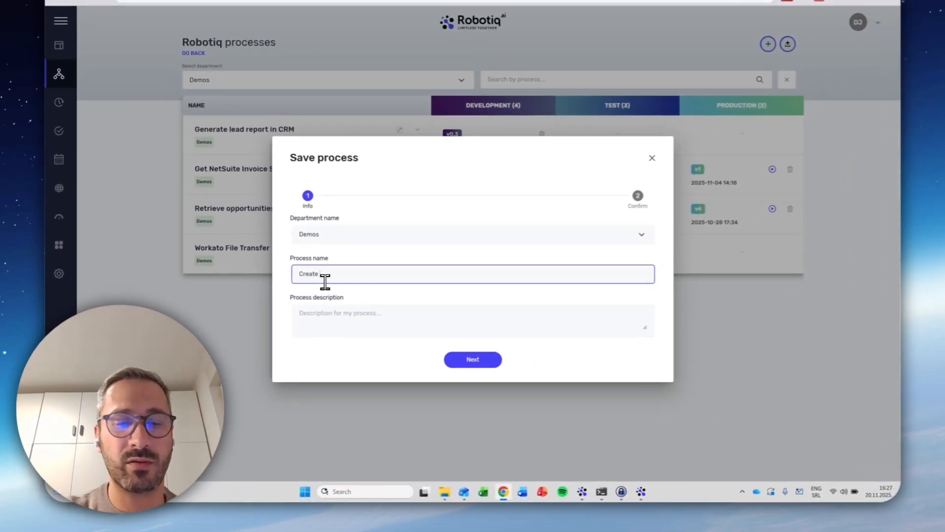
text(Op)
key(BackSpace)
text(rder)
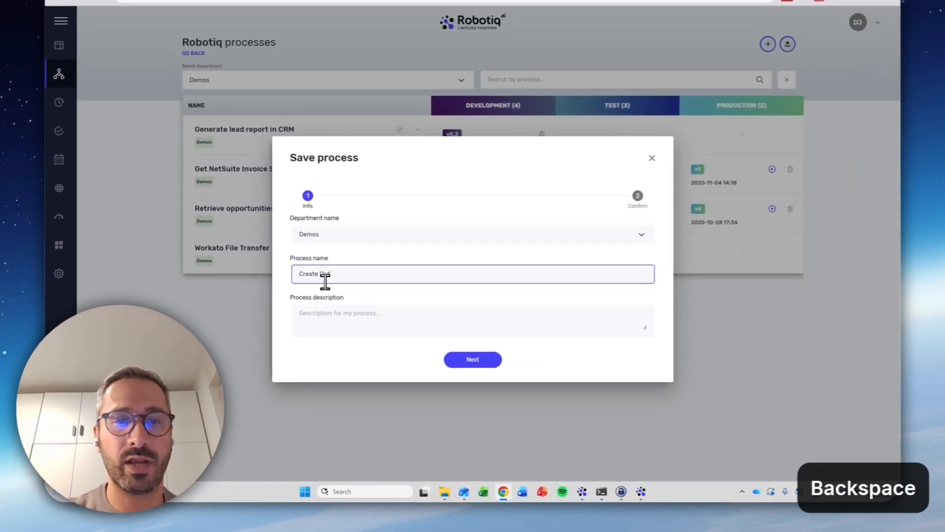
click(467, 362)
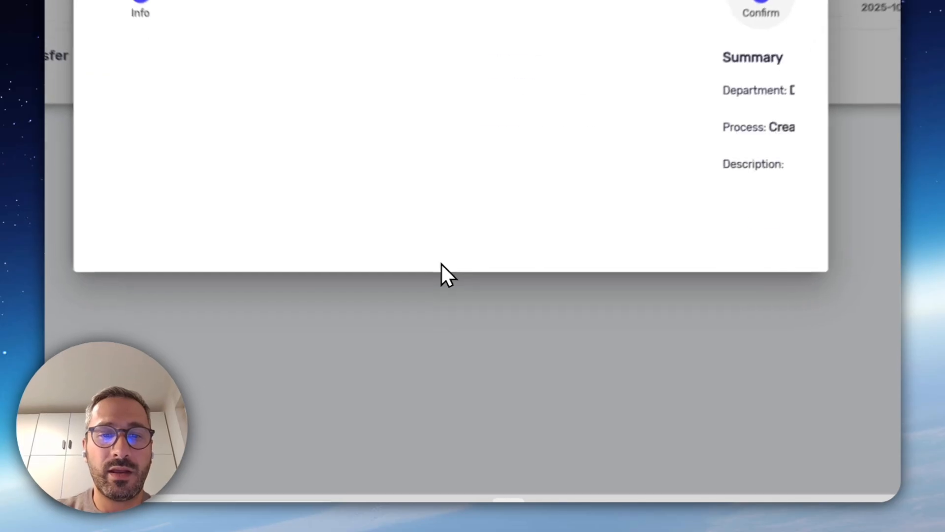
click(496, 350)
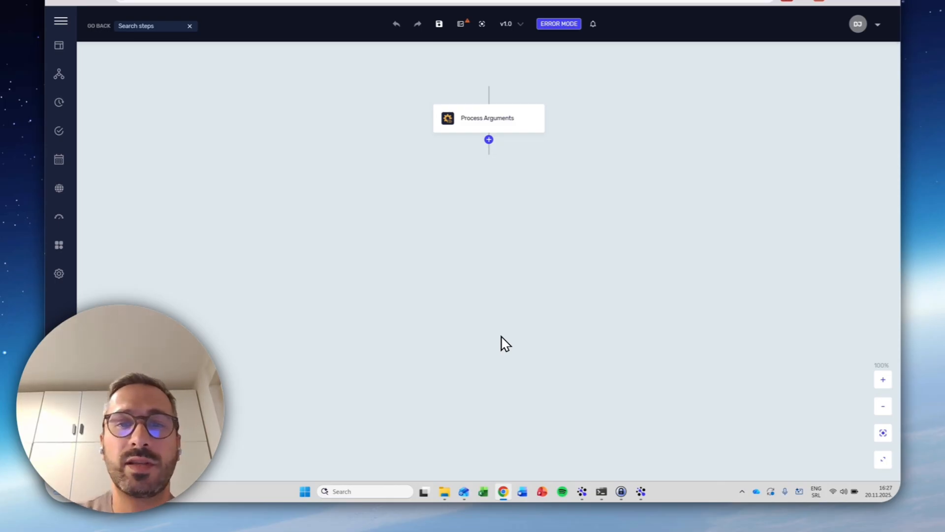
Add an Open Web Browser step from the Windows web automation steps below Process Arguments
click(489, 139)
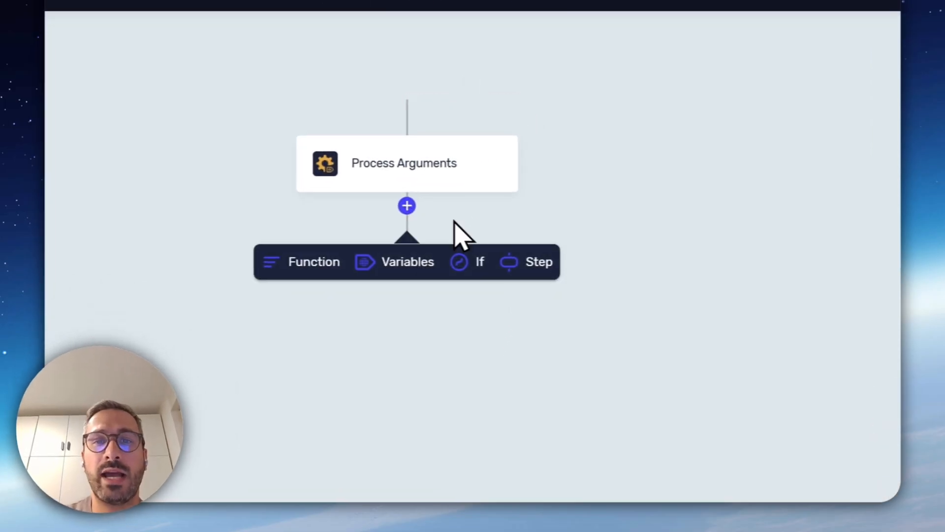
click(537, 263)
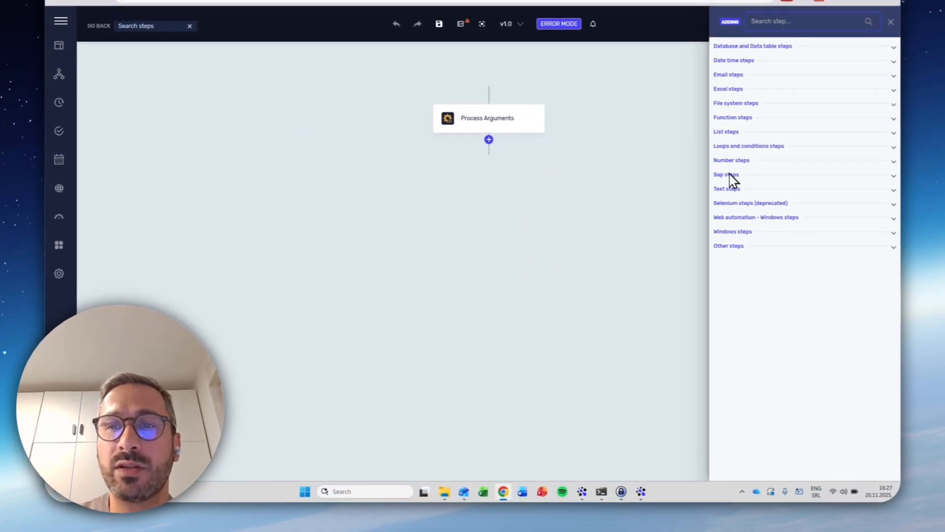
click(719, 219)
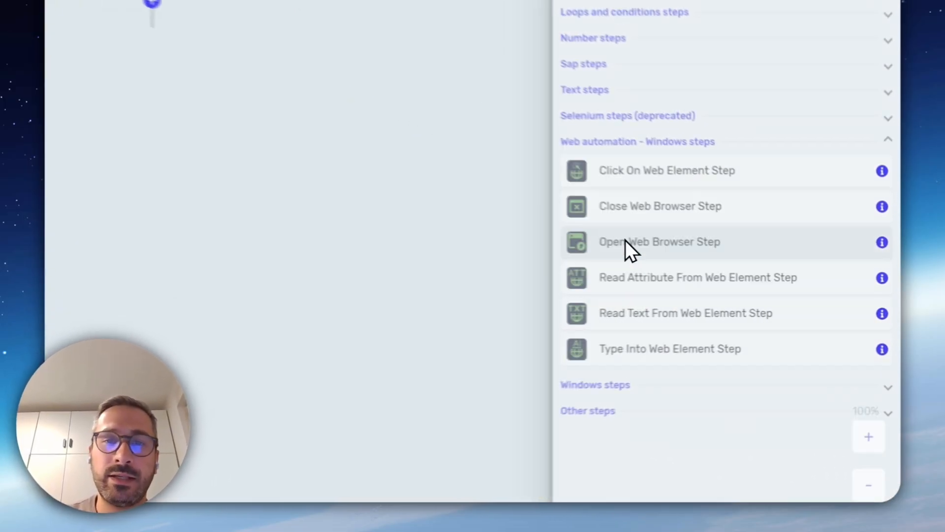
click(748, 275)
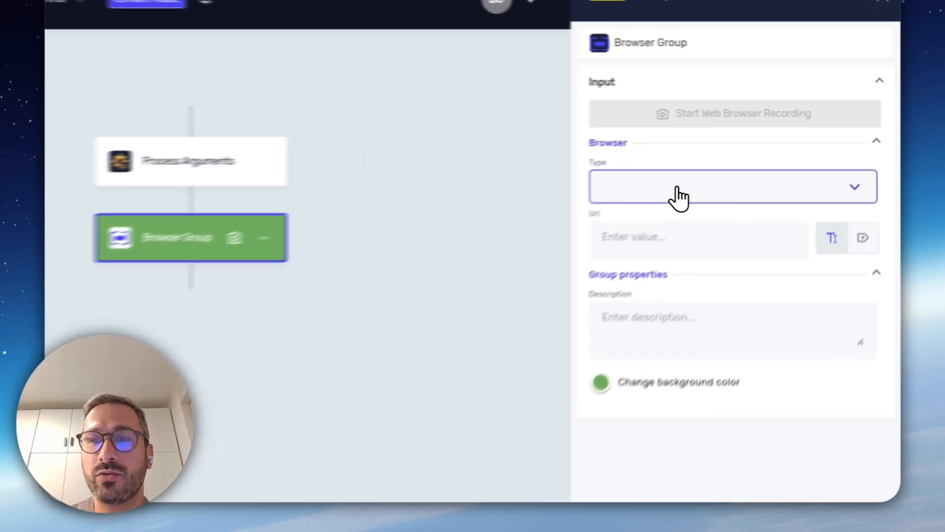
click(677, 191)
click(670, 231)
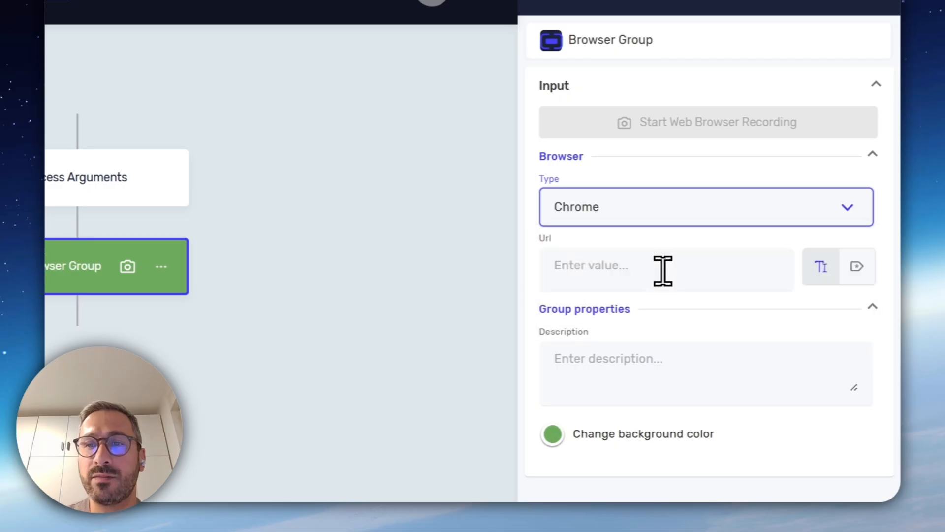
click(658, 277)
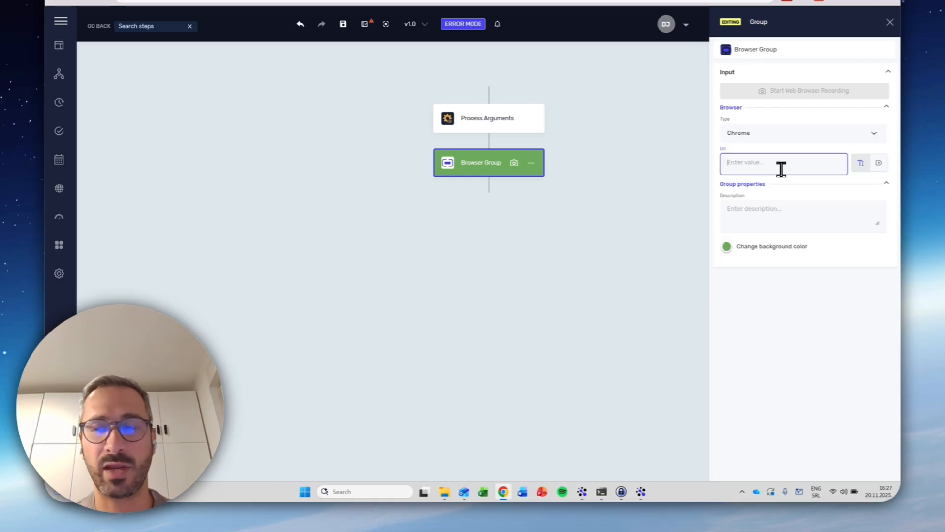
text(https://orders.staticrus.app/)
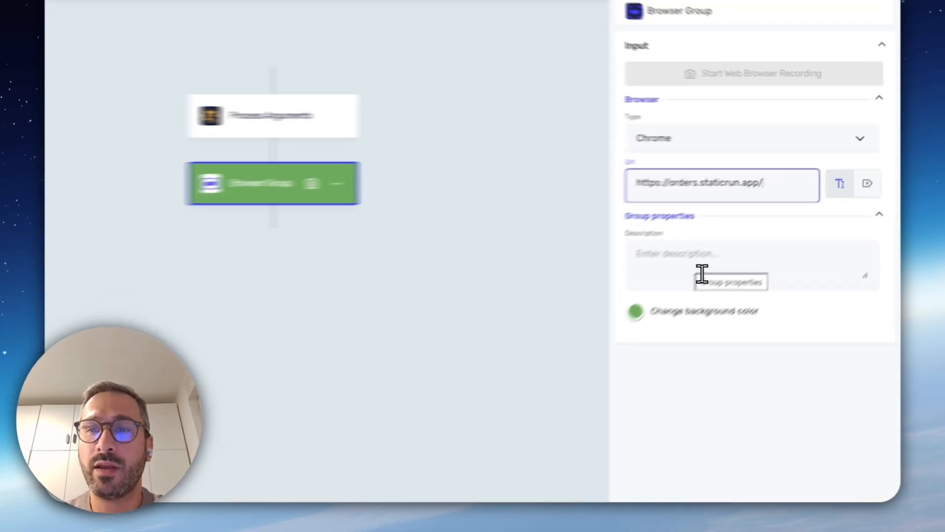
click(702, 274)
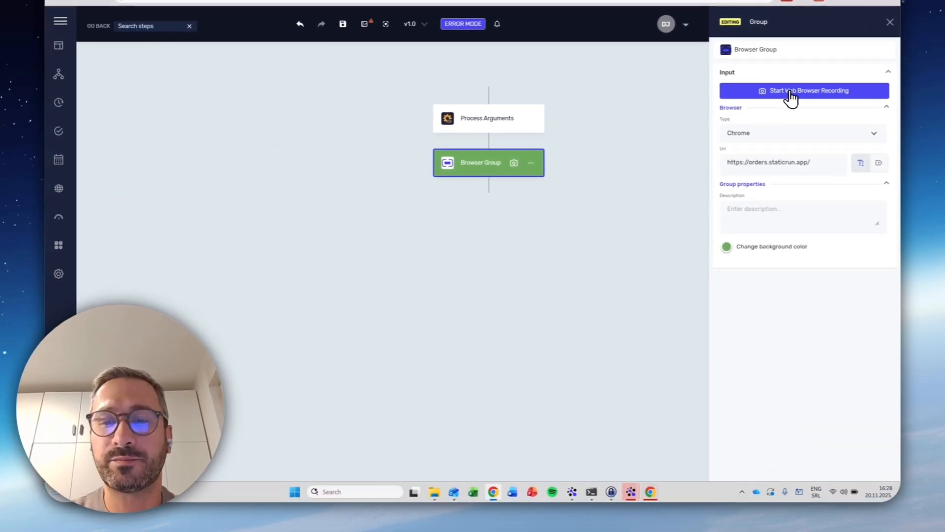
In the recorded Chrome window, log in to the order system with username admin and the account password
click(648, 491)
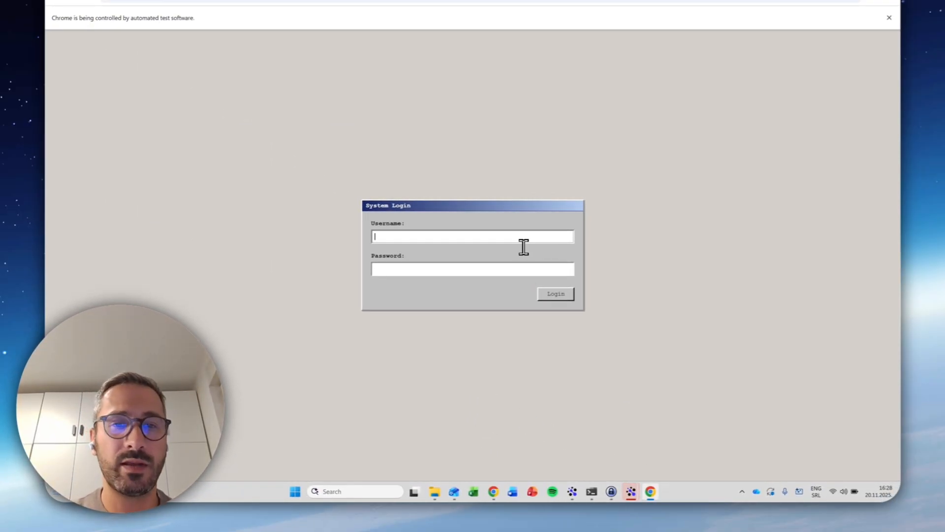
text(admin)
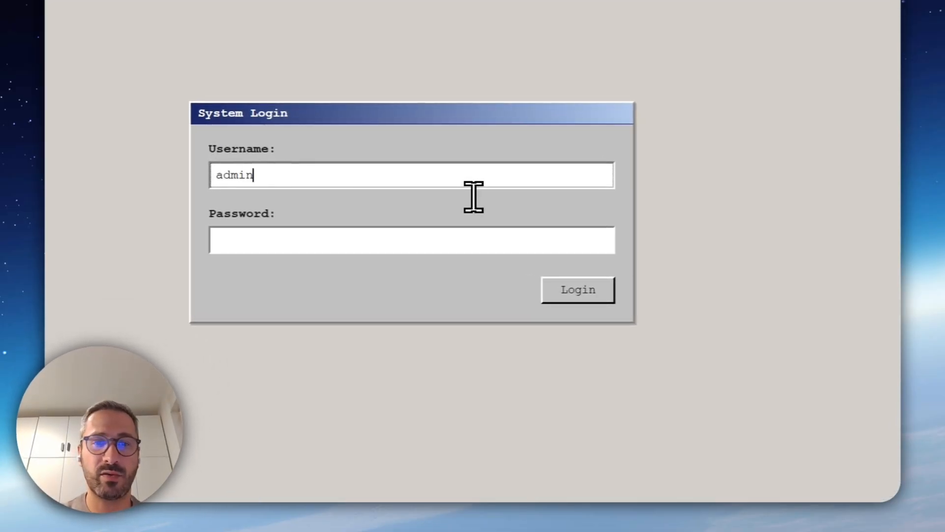
click(417, 248)
text(admin)
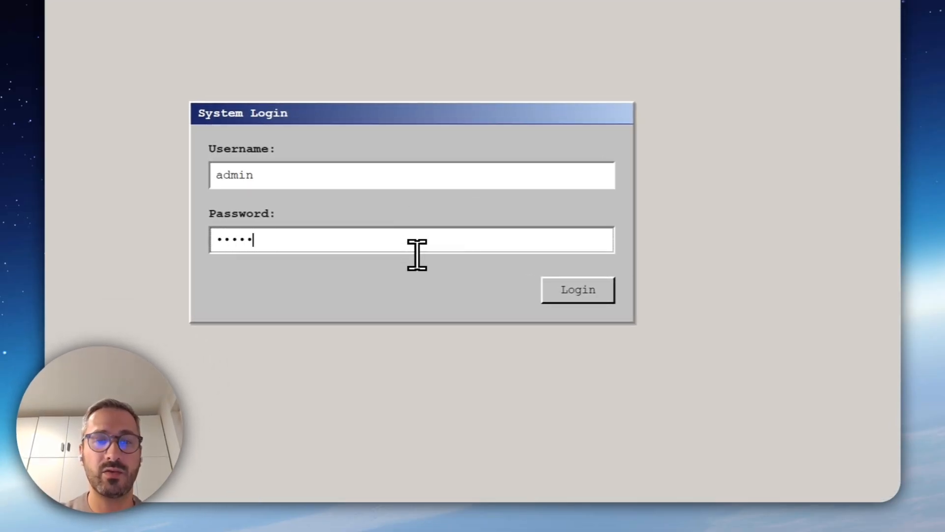
click(547, 290)
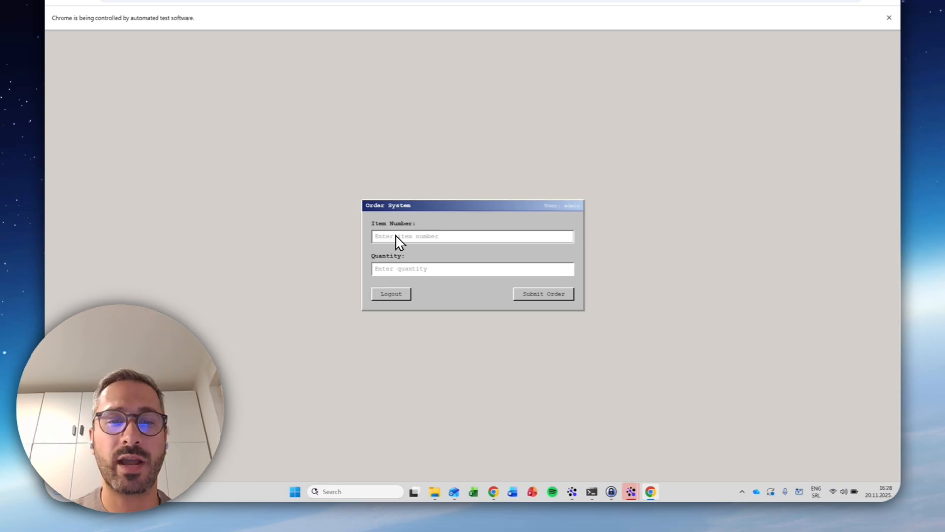
Submit an order for item number 1234 with quantity 1, and log out of the order system
text(1234)
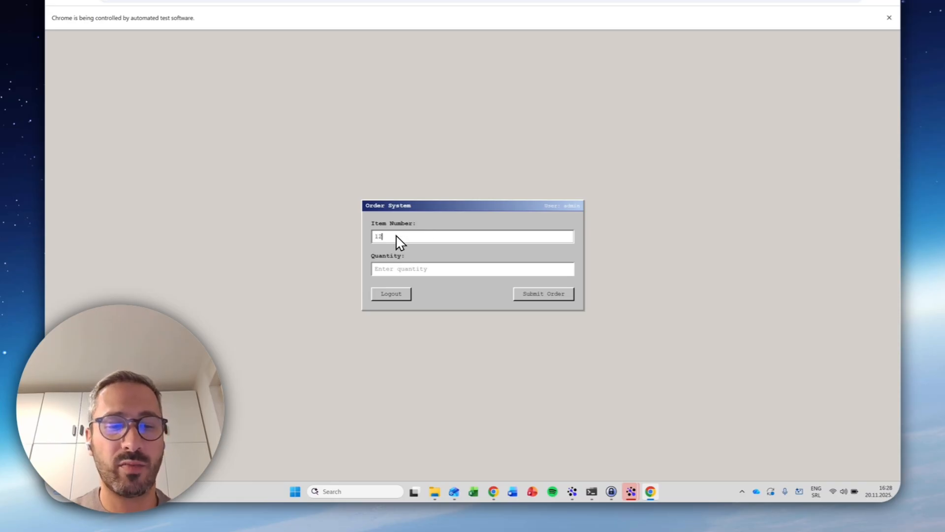
click(418, 269)
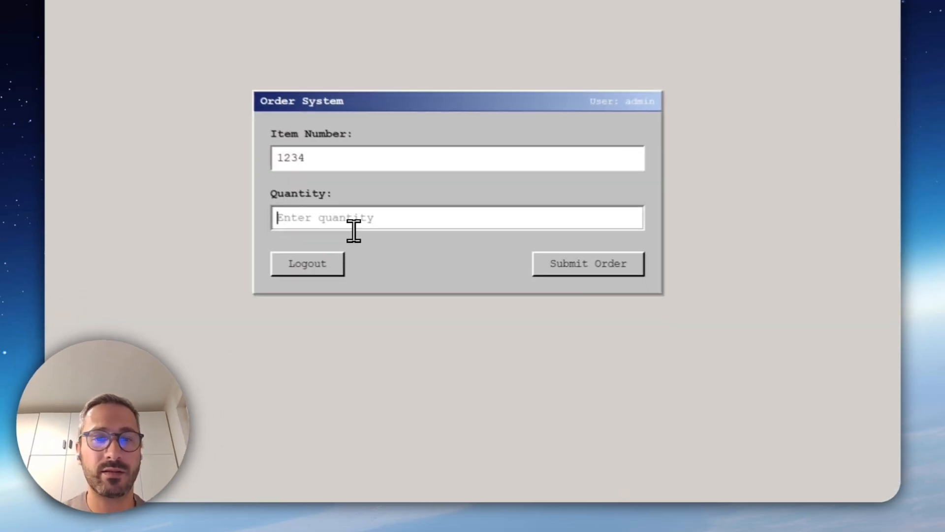
text(1)
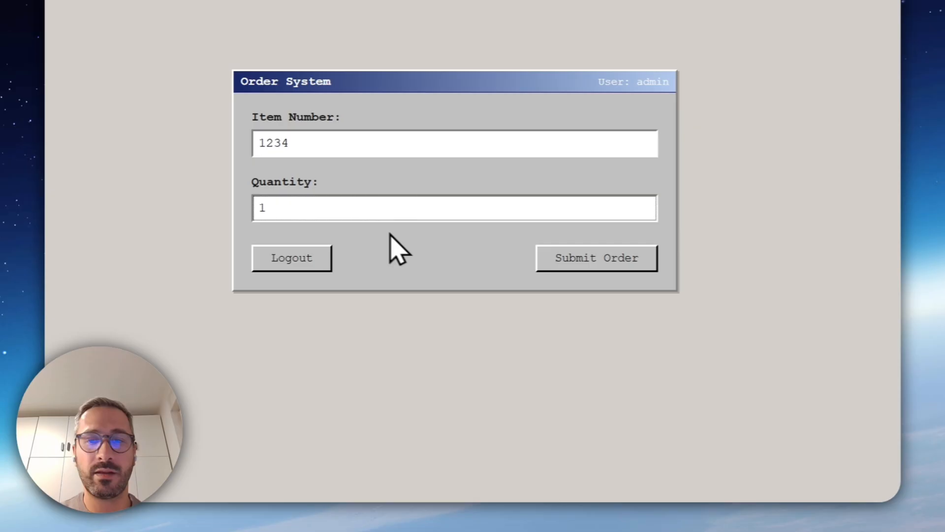
click(616, 258)
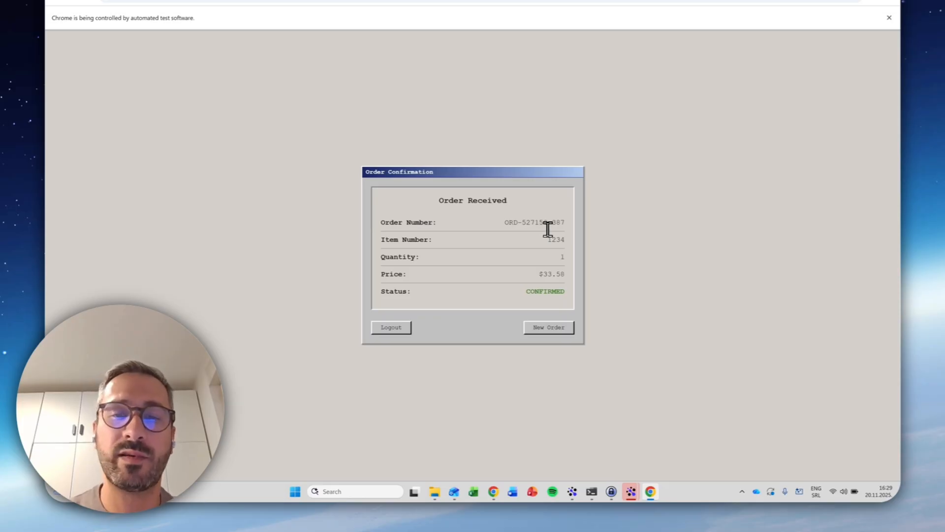
click(391, 328)
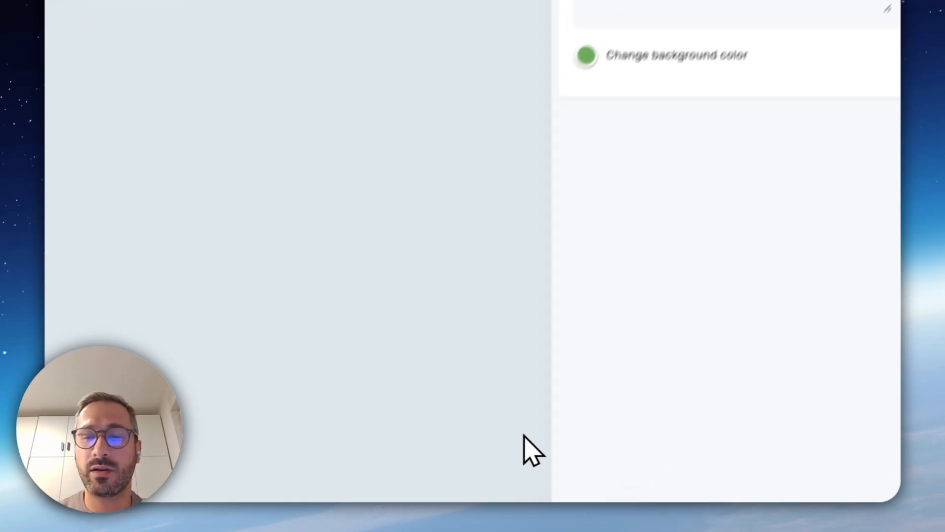
In the recorder's list of captured steps, convert the click step on displayOrderNumber to a Read Text From Web Element step
mouse_move(453, 483)
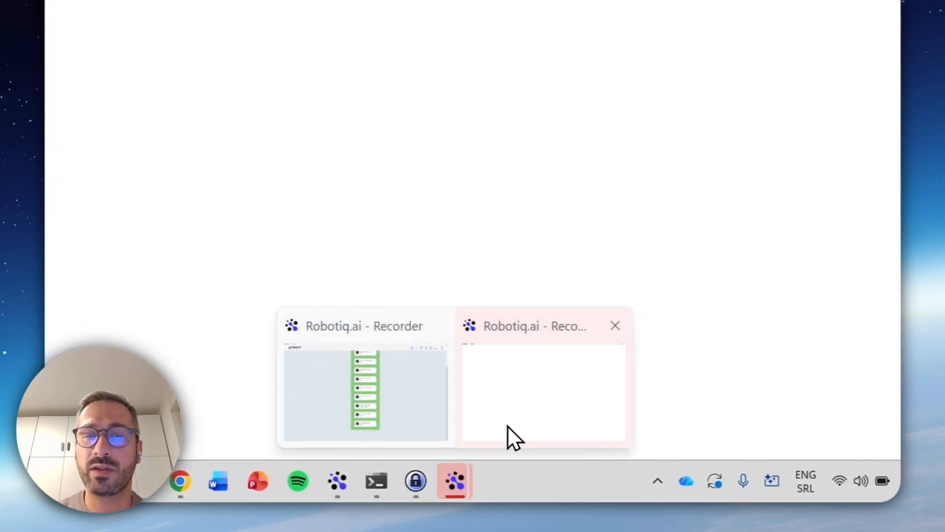
click(508, 427)
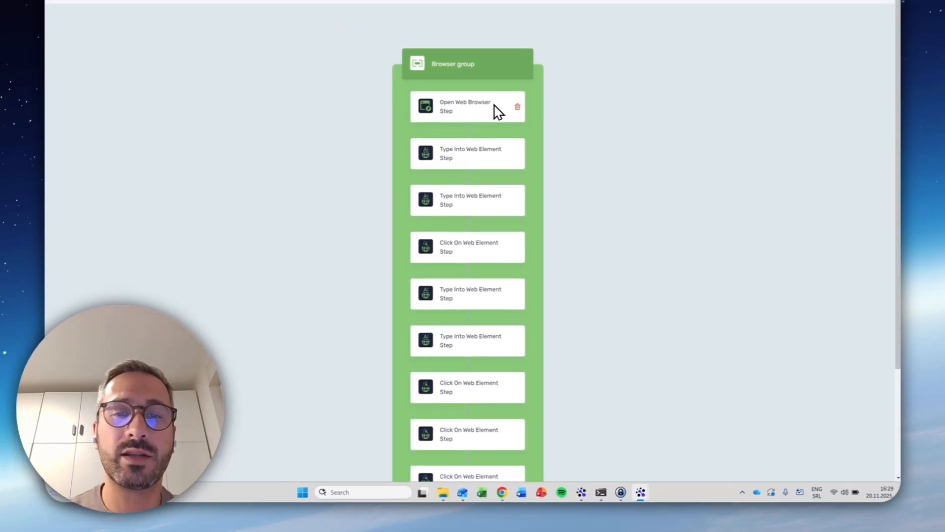
scroll(495, 118, down, 1)
scroll(504, 214, down, 2)
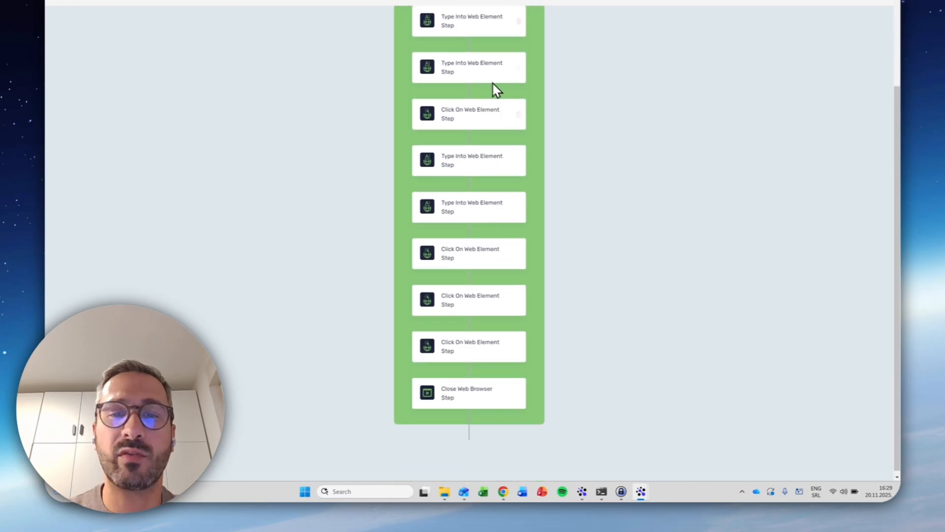
click(475, 303)
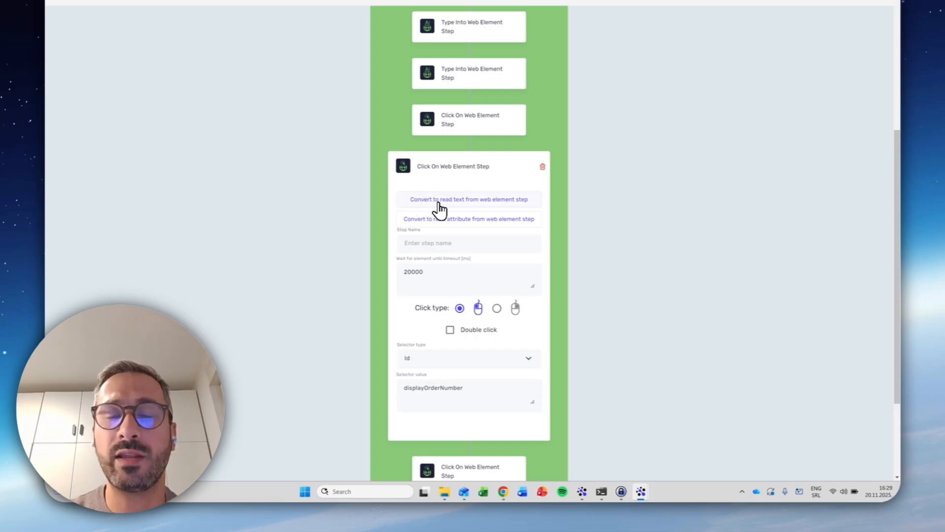
click(438, 209)
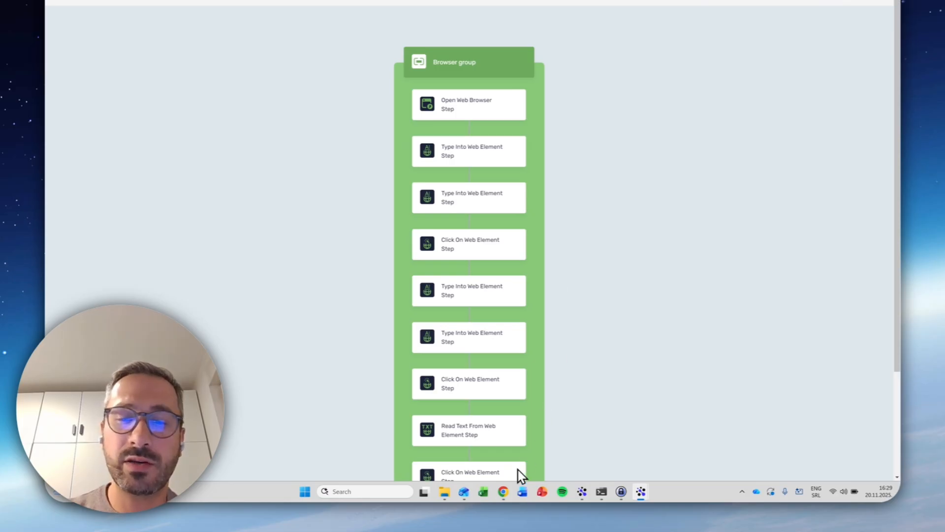
Back in the Chrome process designer, paste the recorded steps into the Browser Group between opening and closing the web browser
click(503, 491)
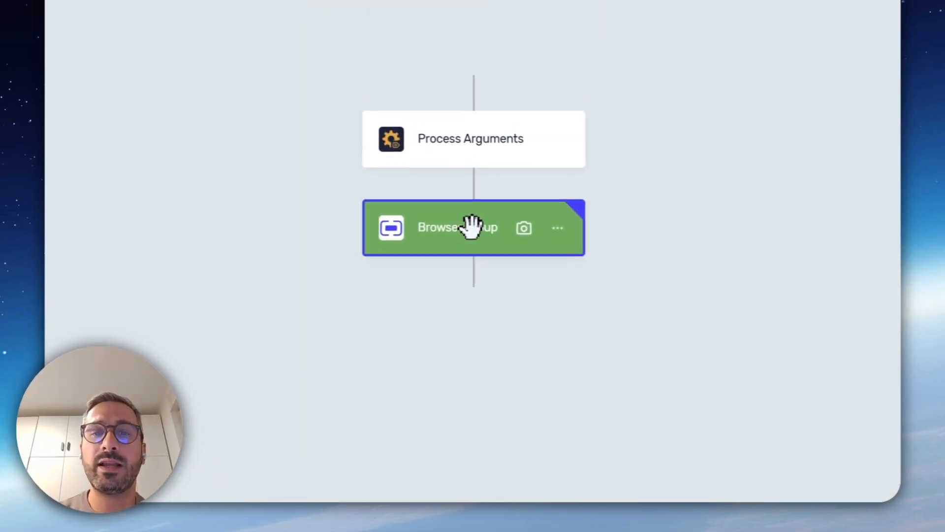
click(470, 222)
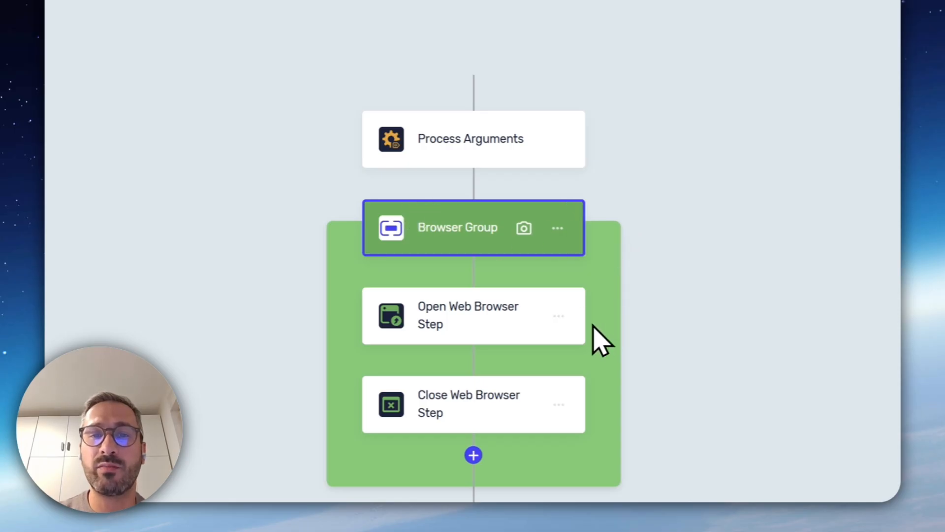
click(473, 361)
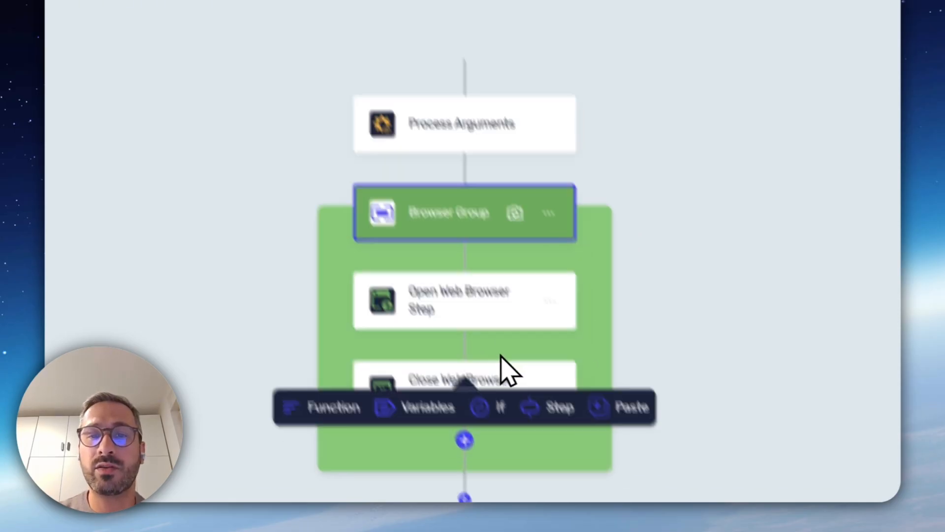
click(528, 266)
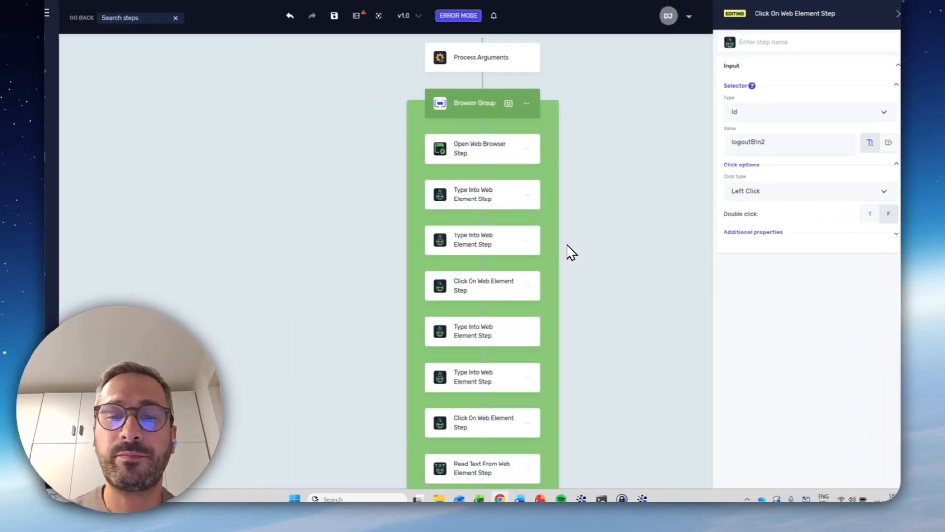
scroll(567, 245, down, 4)
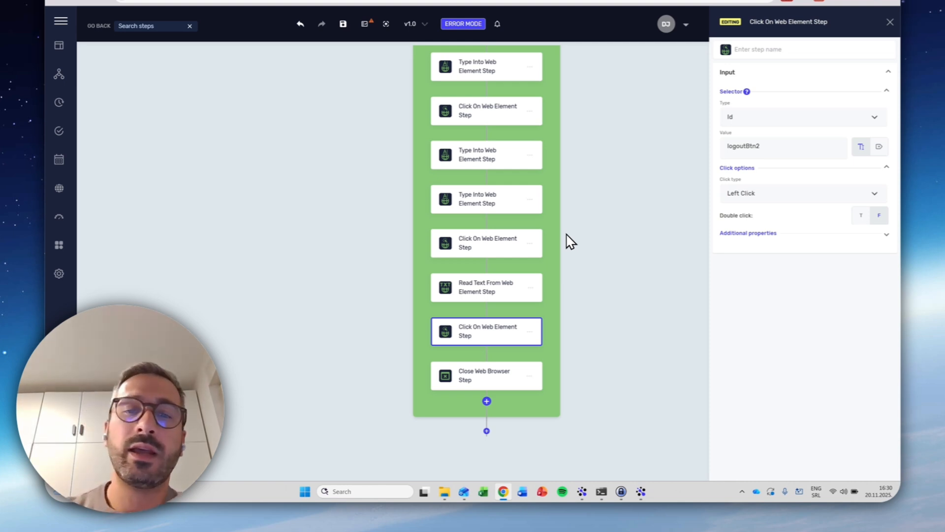
In the process arguments, add two String input arguments named itemNumber and itemQty
scroll(570, 241, up, 5)
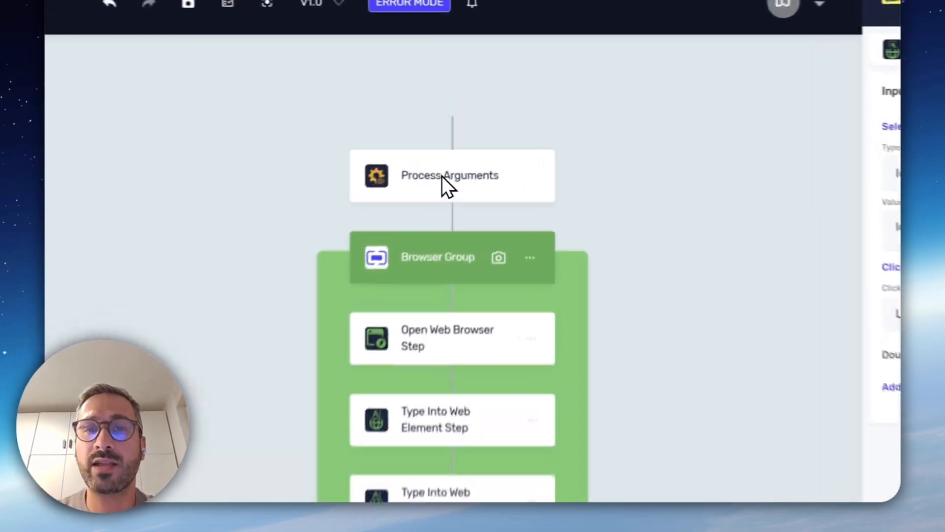
double_click(478, 118)
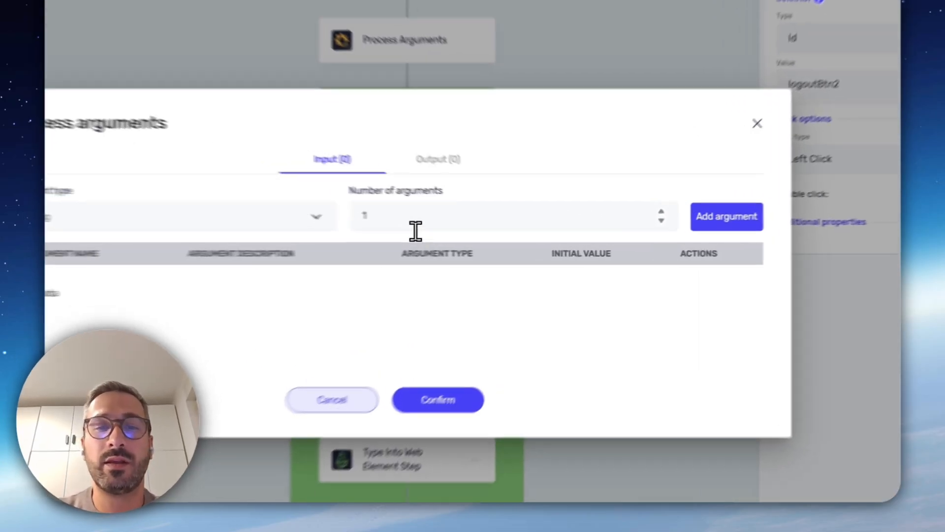
drag(474, 231, 438, 227)
text(2)
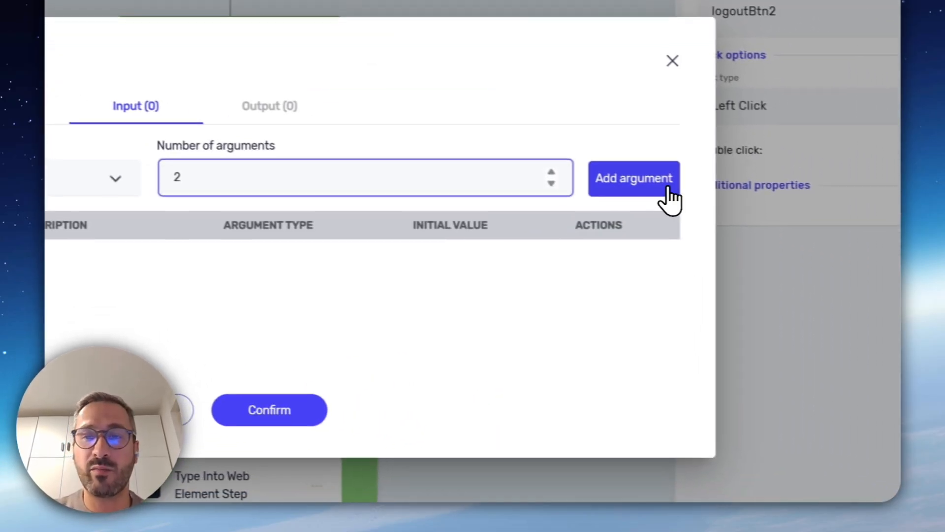
click(738, 208)
click(262, 196)
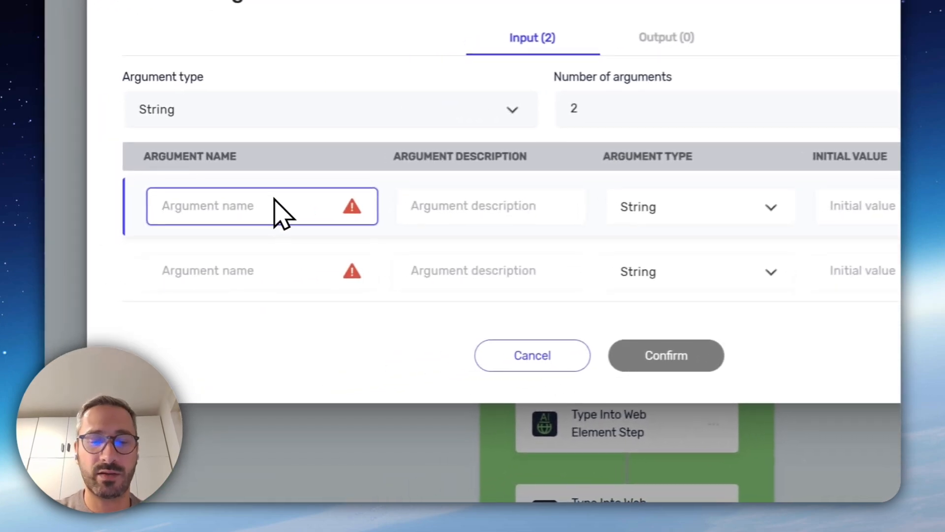
text(itemNumbr)
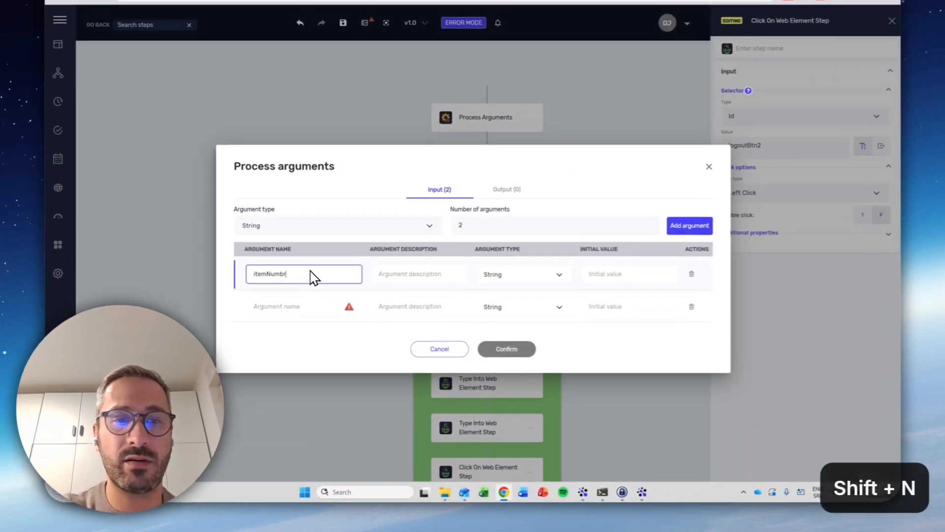
key(BackSpace)
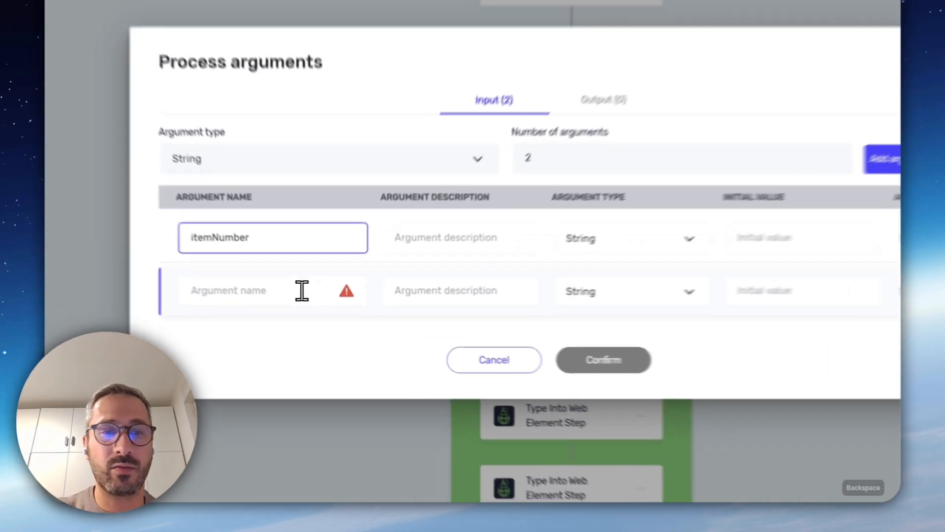
click(316, 308)
text(item)
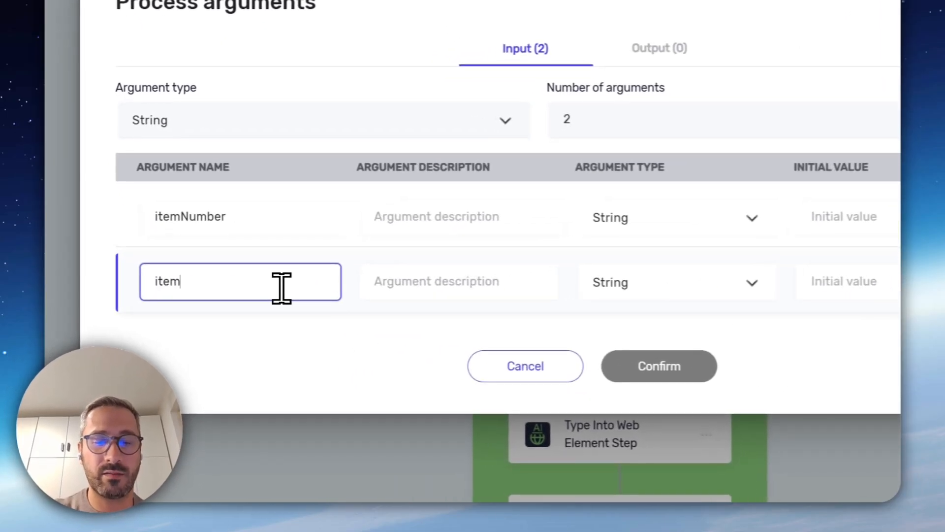
text(Qty)
Set the initial values of the input arguments to 4532 for itemNumber and 2 for itemQty
click(869, 230)
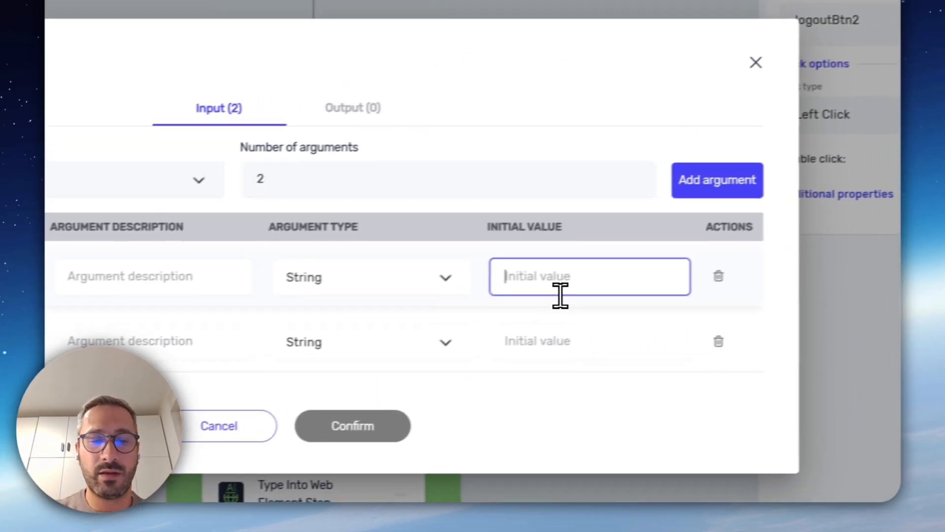
text(4532)
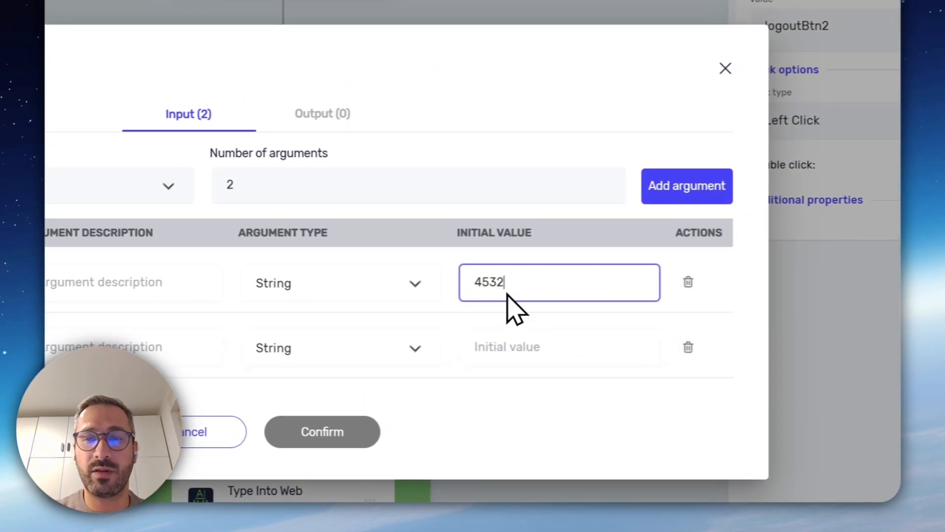
click(533, 362)
text(2)
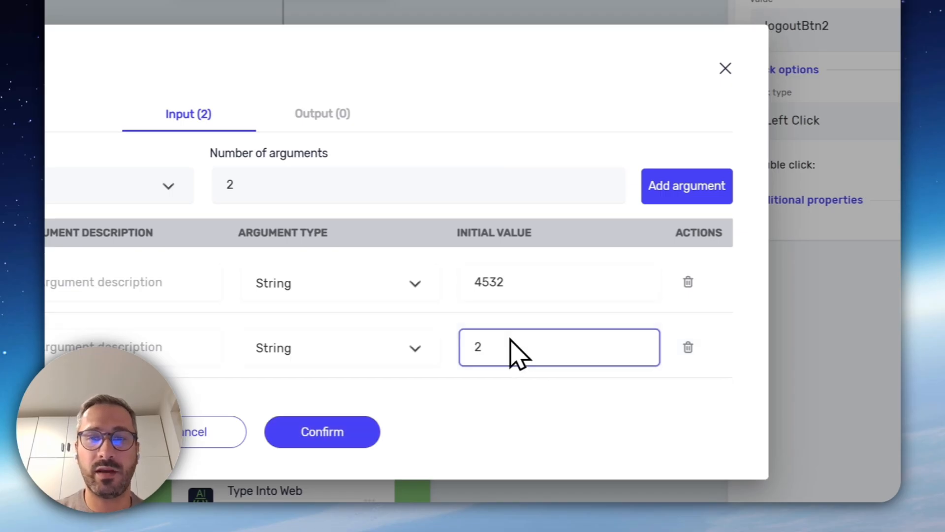
Add a String output argument named orderNumber with initial value 1, and confirm the process arguments
click(317, 123)
click(684, 197)
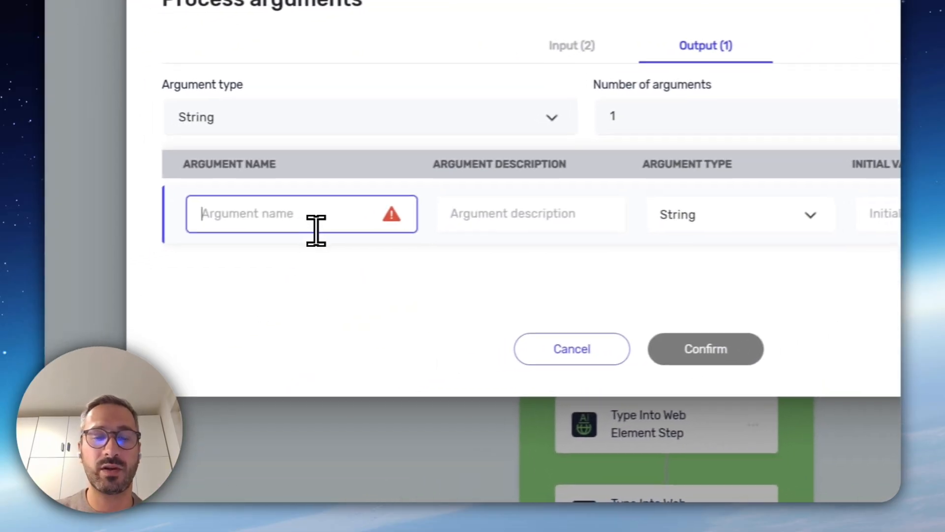
text(orderN)
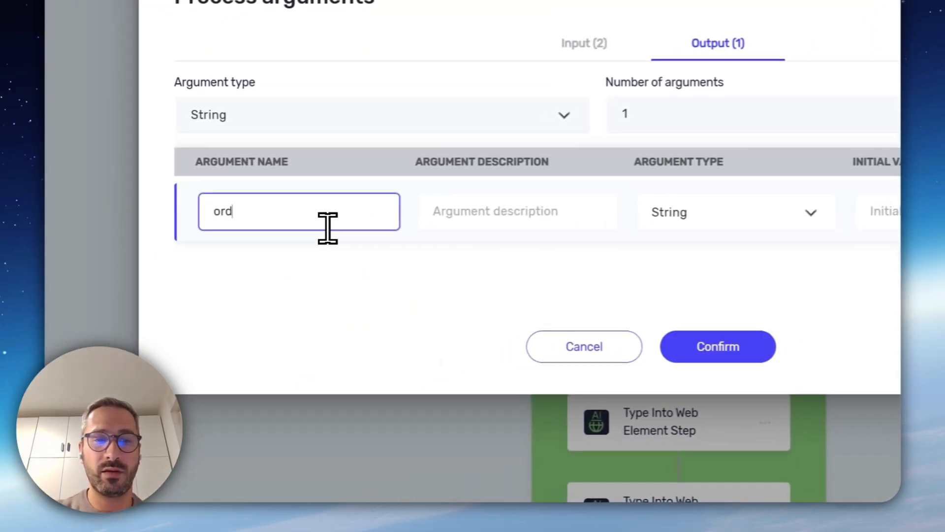
text(umber)
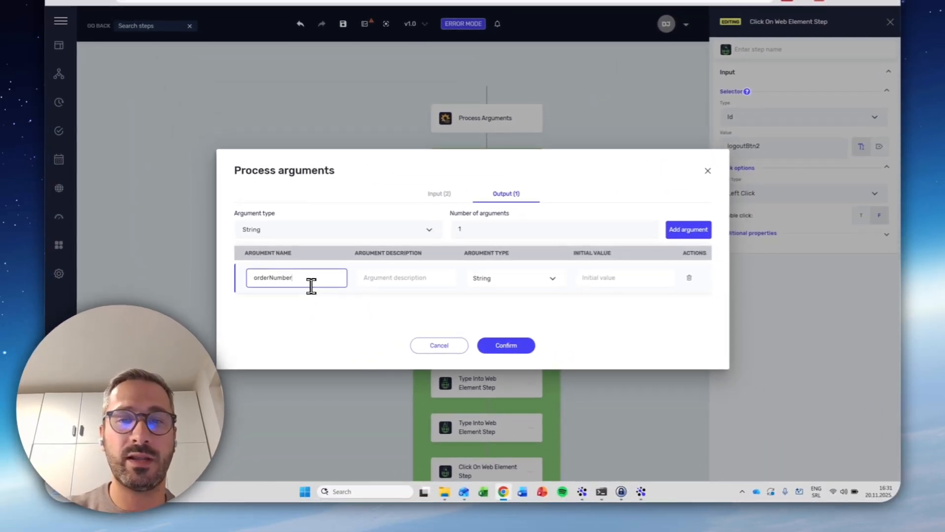
click(618, 280)
text(1)
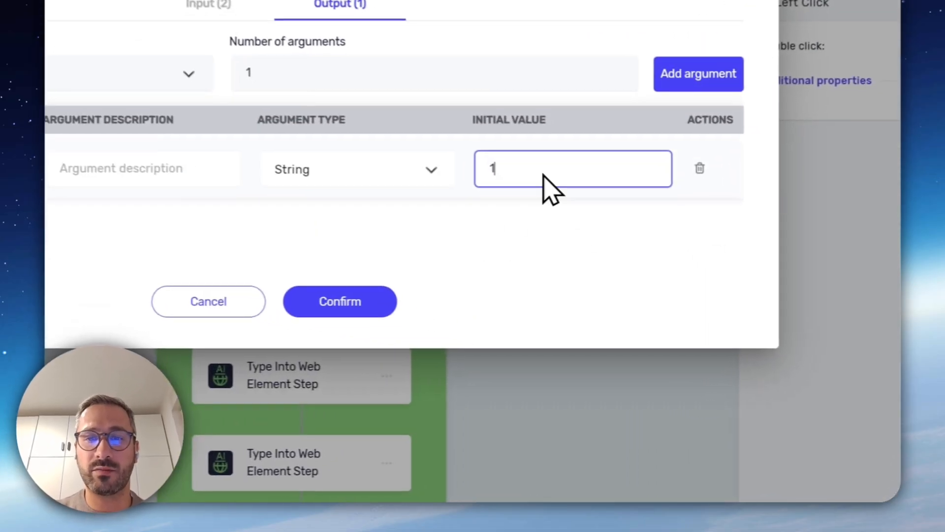
click(521, 345)
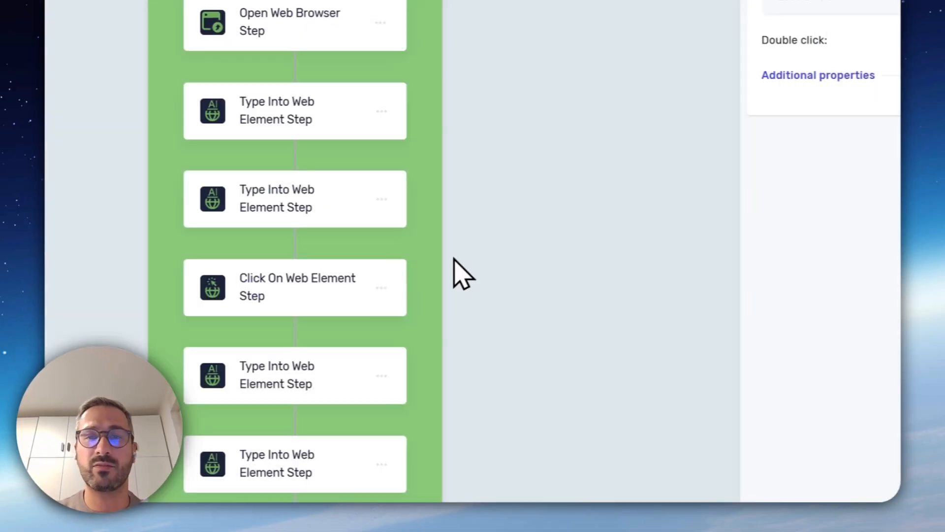
In the Type Into Web Element step for the itemNumber field, replace the input text 1234 with the itemNumber variable
scroll(581, 301, down, 2)
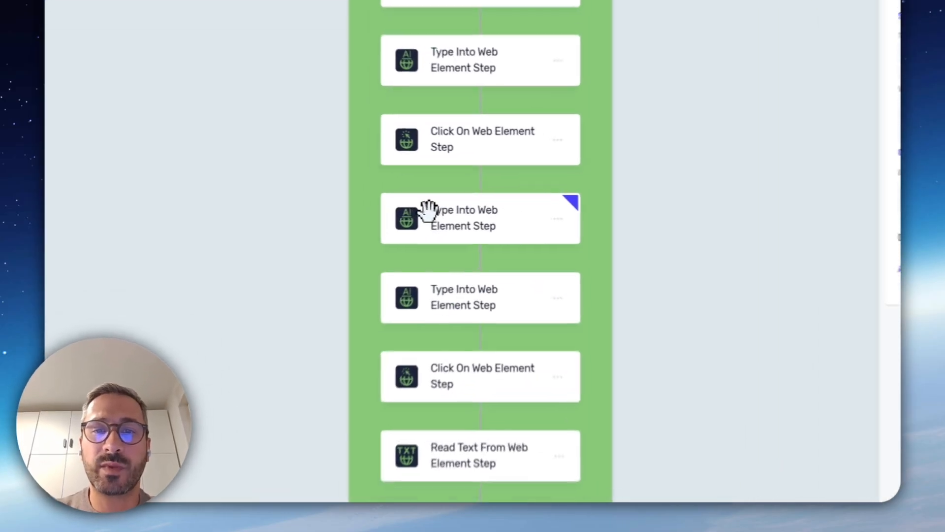
click(449, 198)
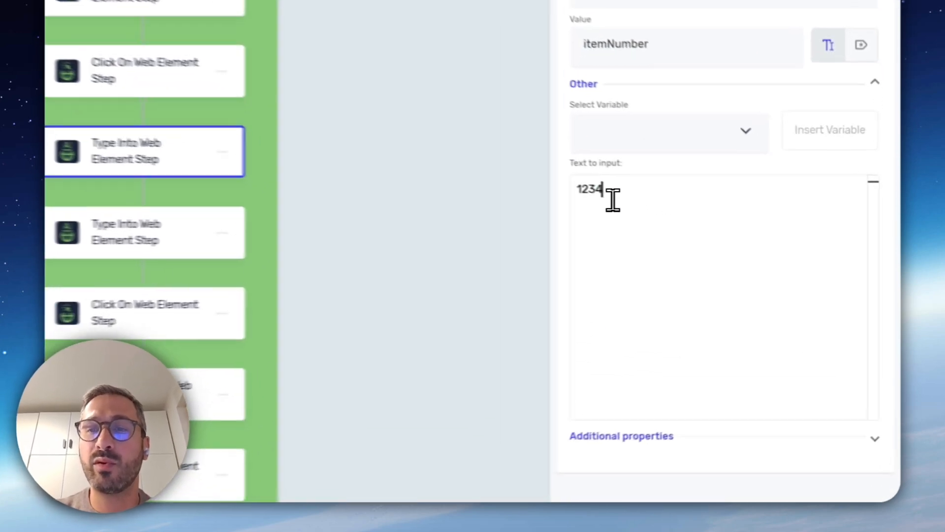
drag(742, 230, 700, 225)
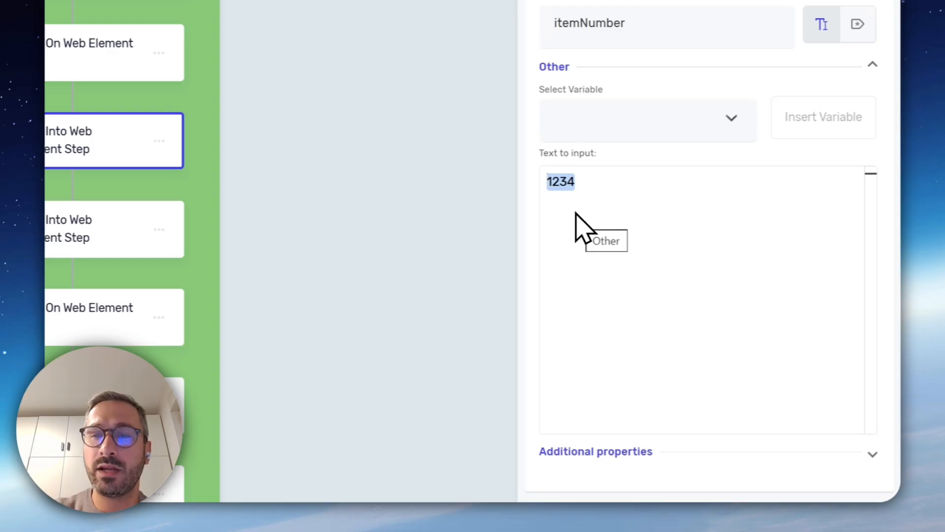
key(BackSpace)
click(605, 120)
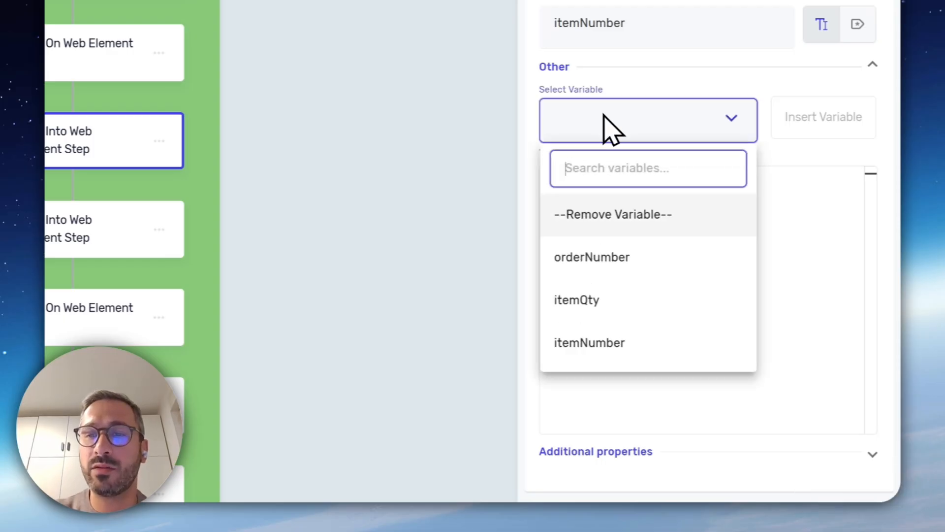
click(640, 363)
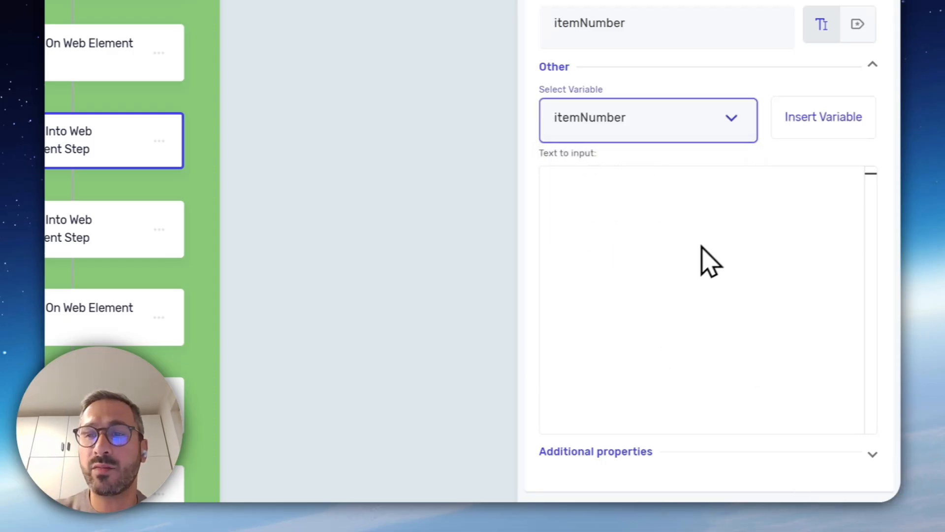
click(784, 125)
In the Type Into Web Element step for the quantity field, replace the fixed input text with the itemQty variable
click(196, 243)
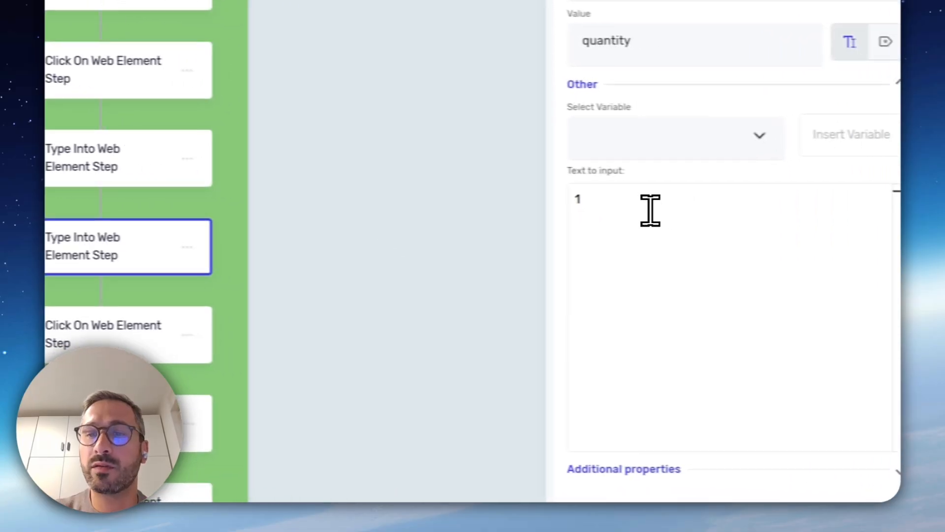
click(814, 215)
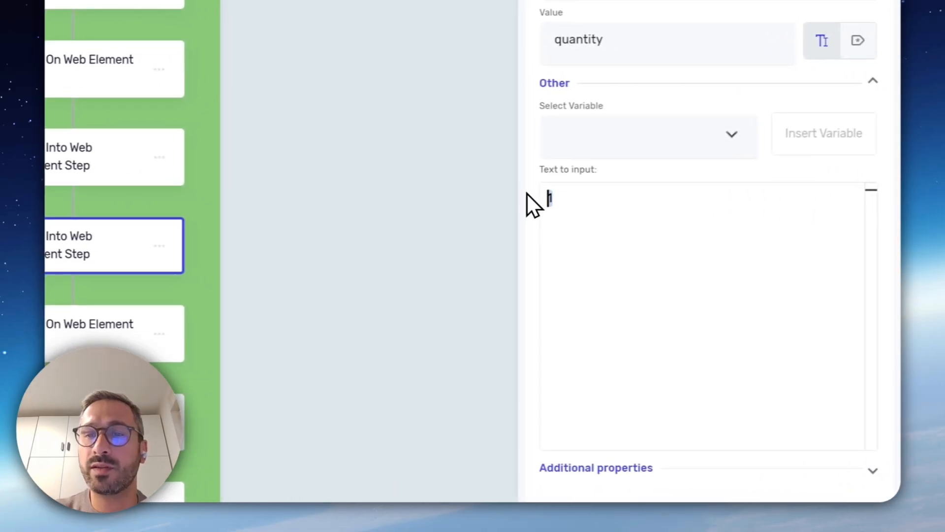
key(BackSpace)
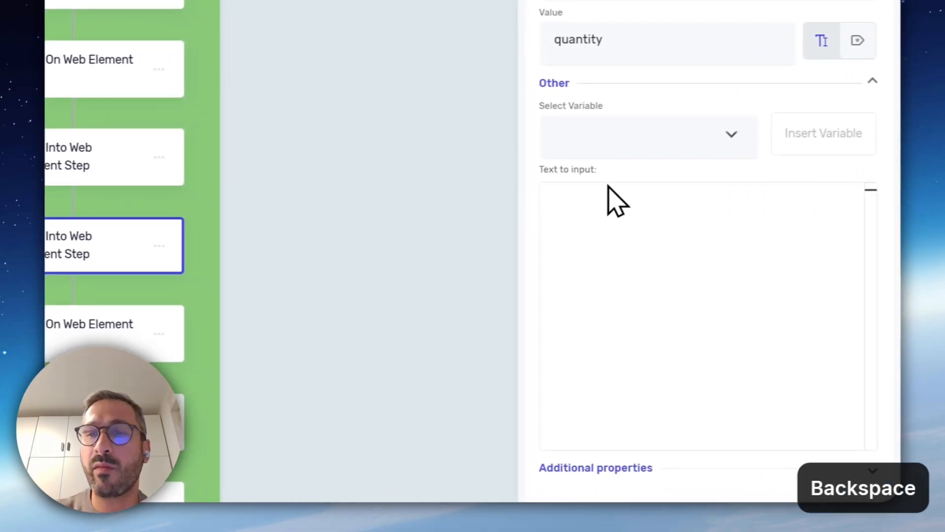
click(633, 144)
click(643, 332)
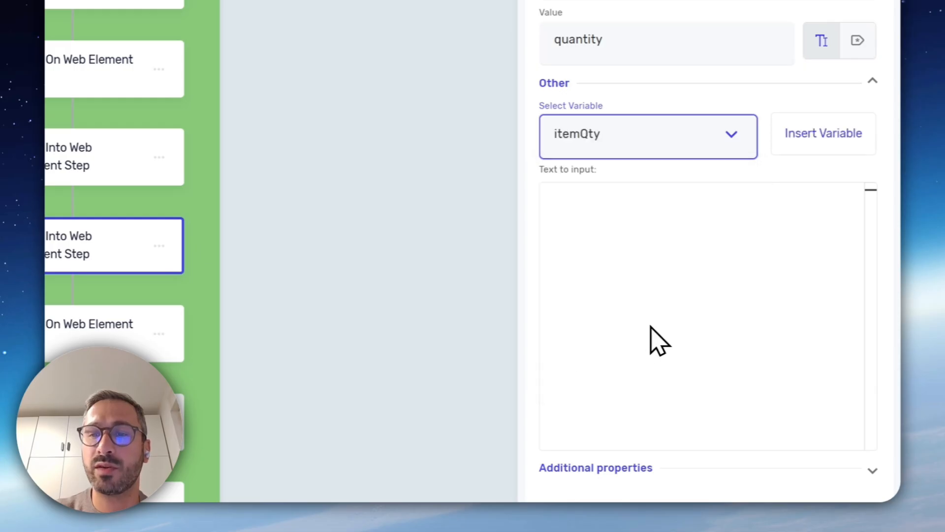
click(802, 149)
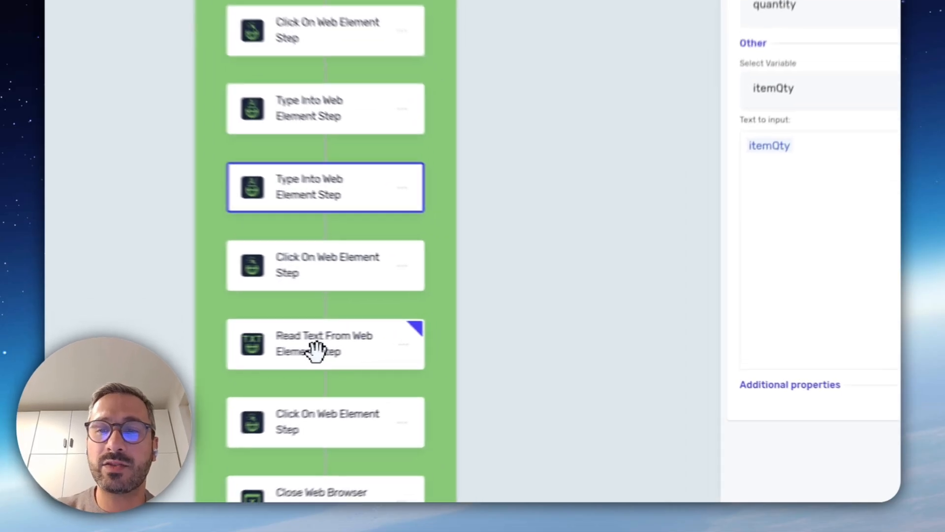
Store the text extracted by the Read Text From Web Element step in the existing orderNumber variable
click(480, 339)
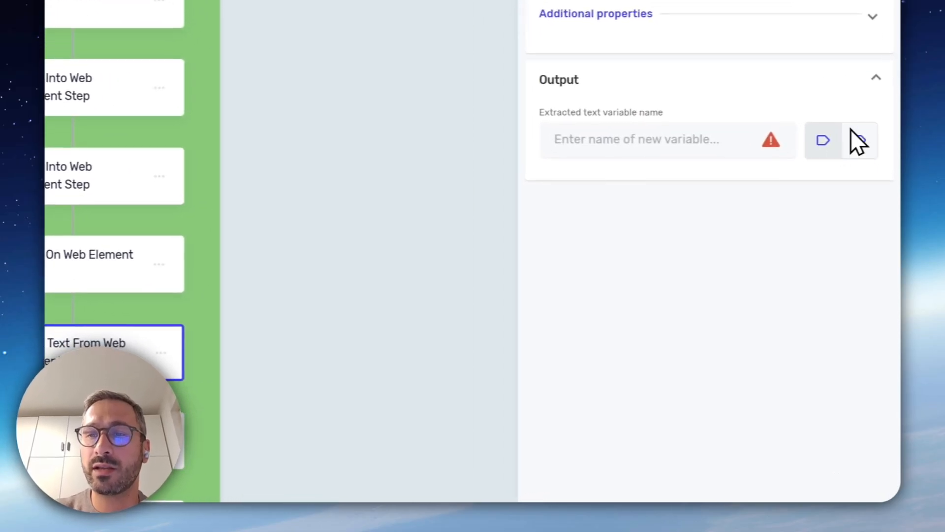
click(854, 134)
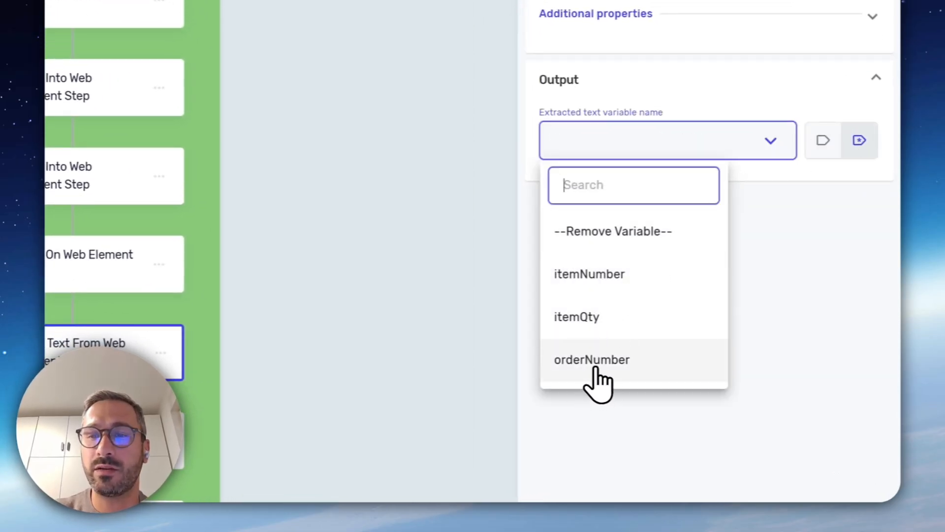
click(621, 377)
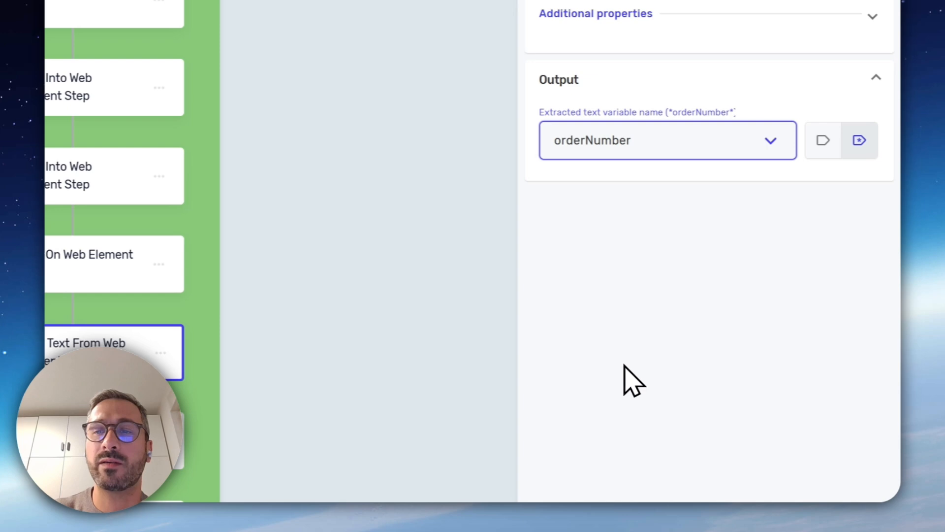
click(880, 67)
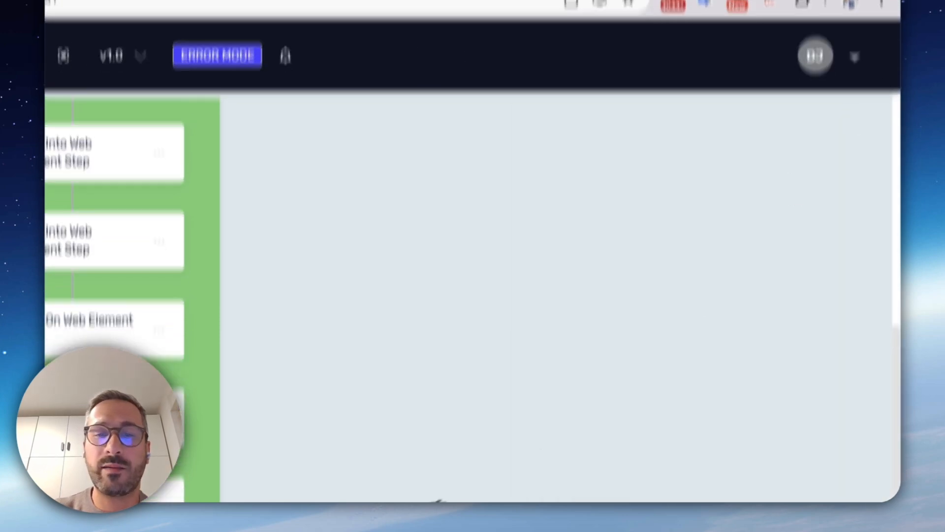
Save the Create Order process and play its steps
click(281, 437)
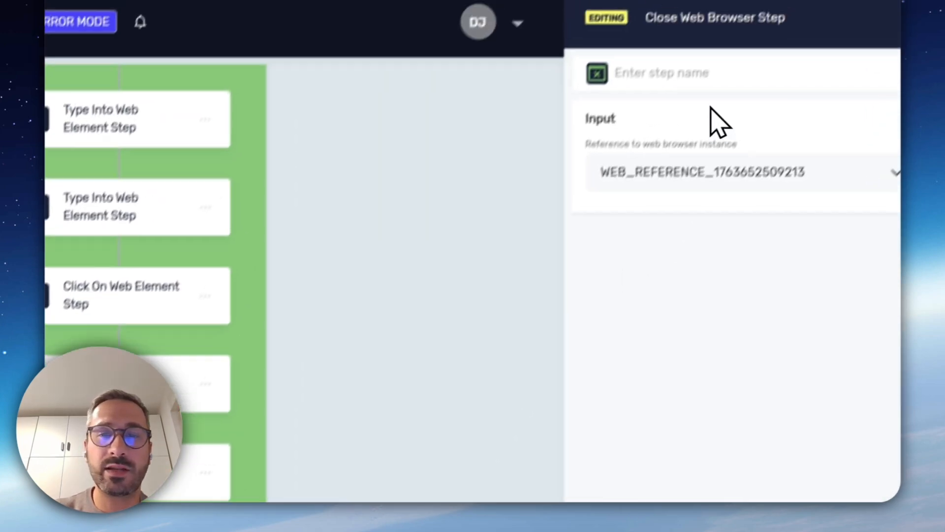
click(359, 79)
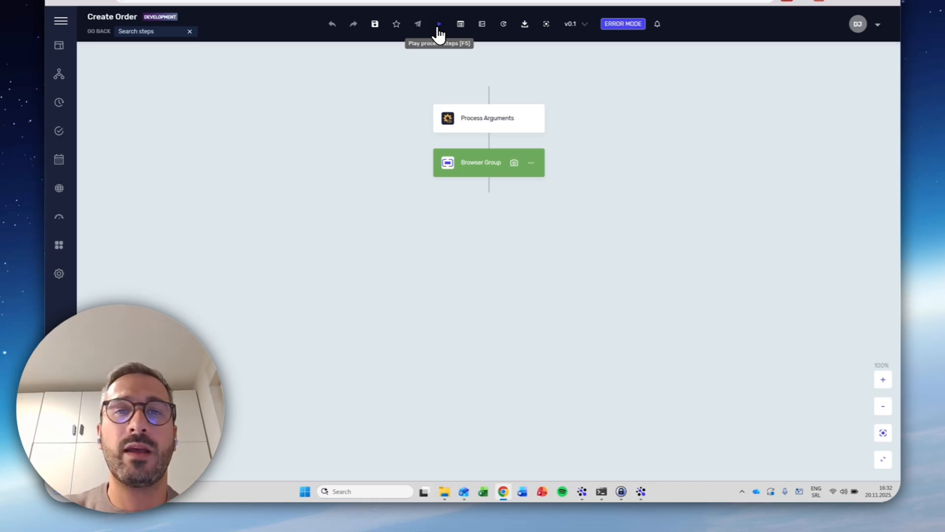
click(439, 25)
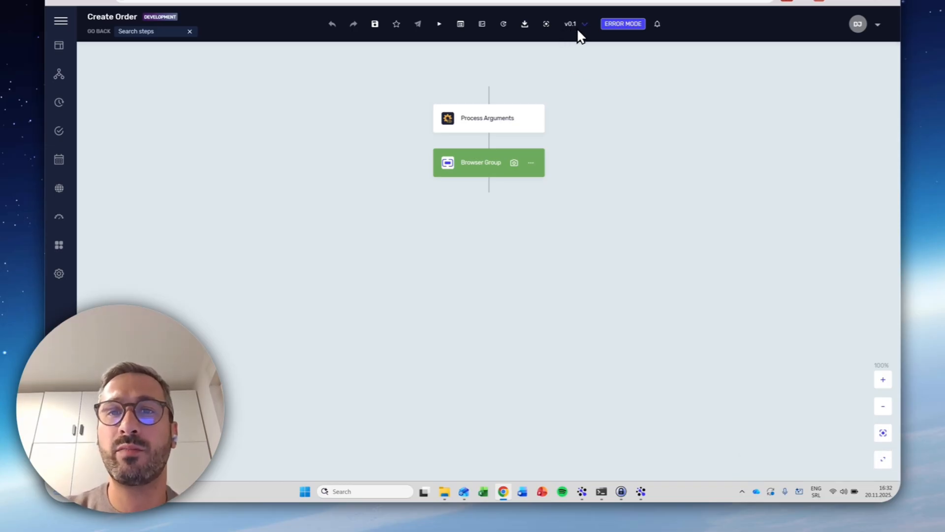
Promote the Create Order process with the comment "first version"
click(418, 24)
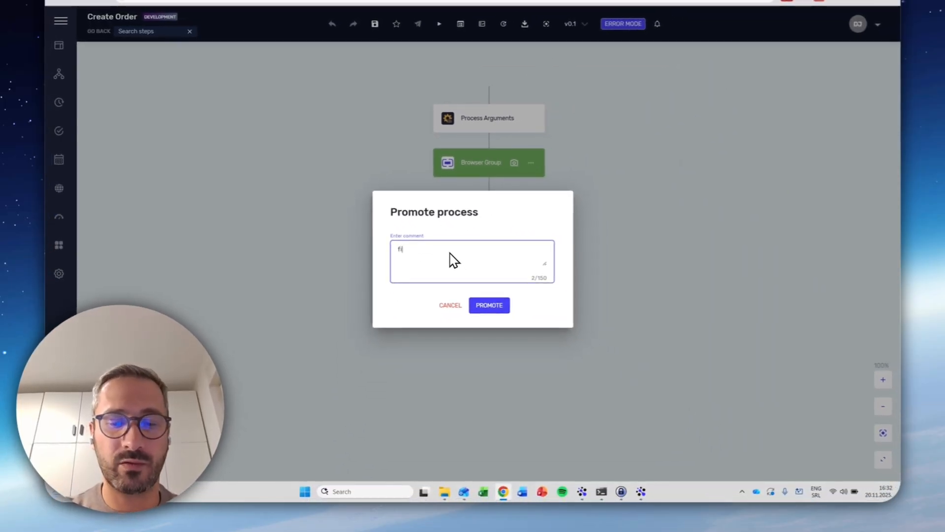
text(first c)
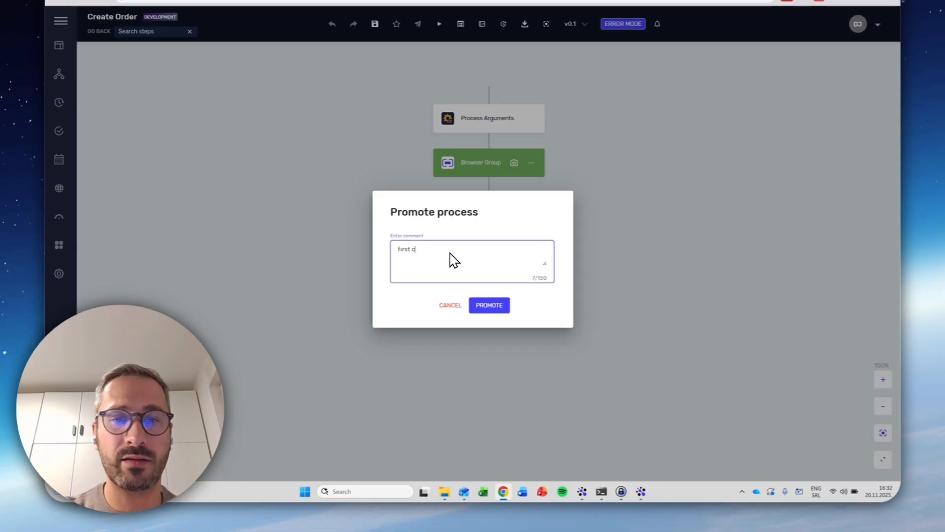
key(BackSpace)
text(version)
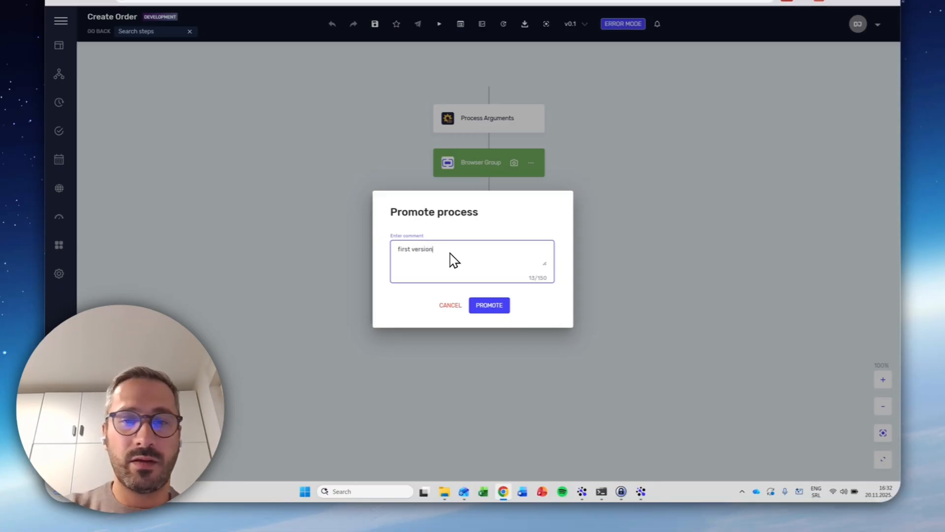
click(473, 305)
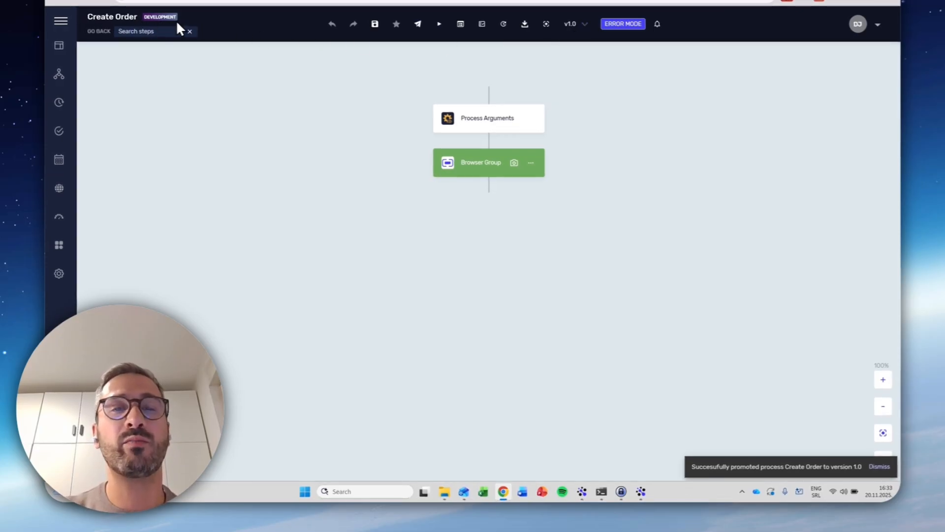
Publish the promoted process with the comment "publish to test"
click(418, 24)
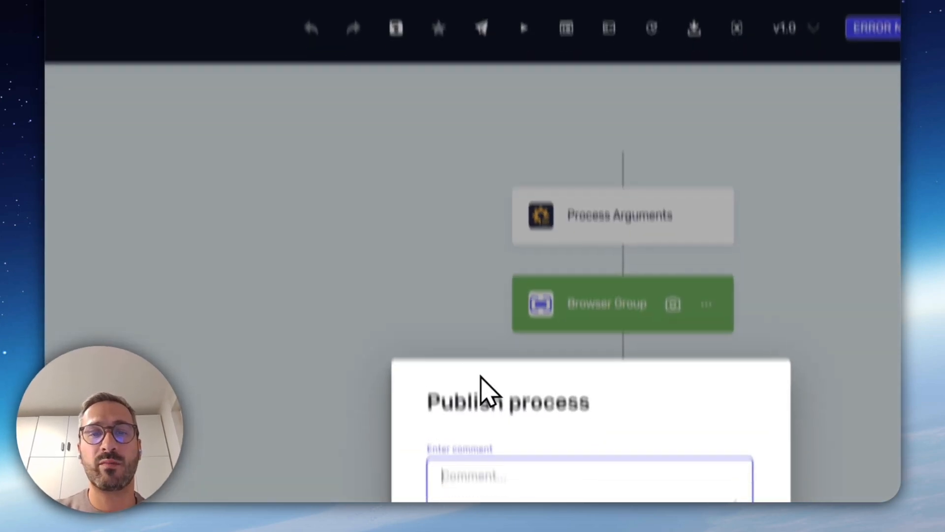
text(publish to test)
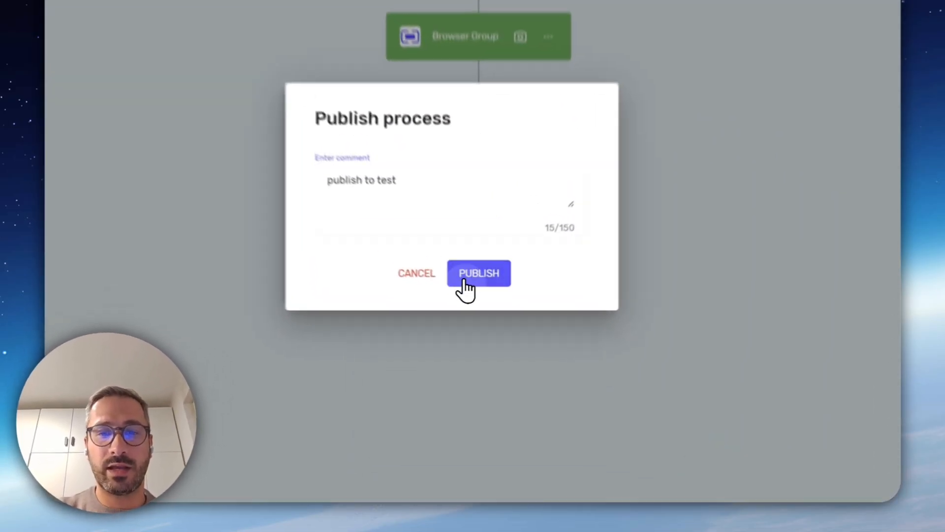
click(464, 280)
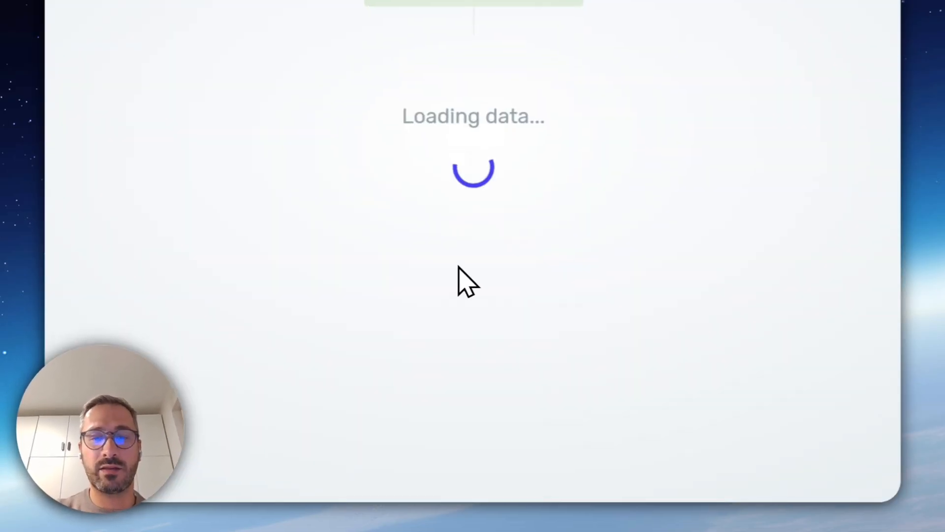